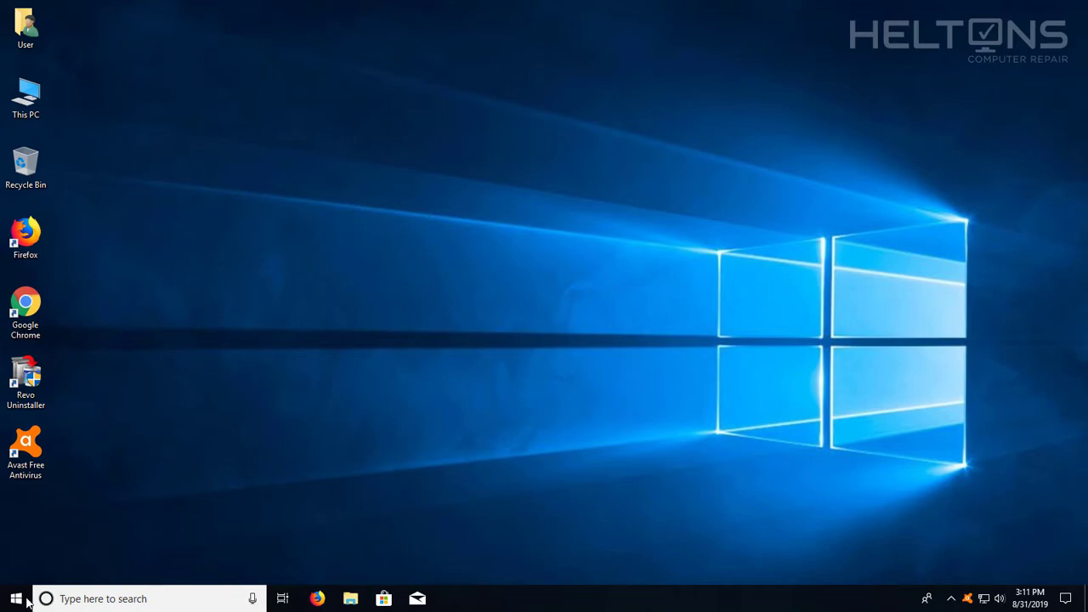
# Step: Review the installed apps on the Apps & features page of Windows Settings, then close Settings
pyautogui.click(18, 599)
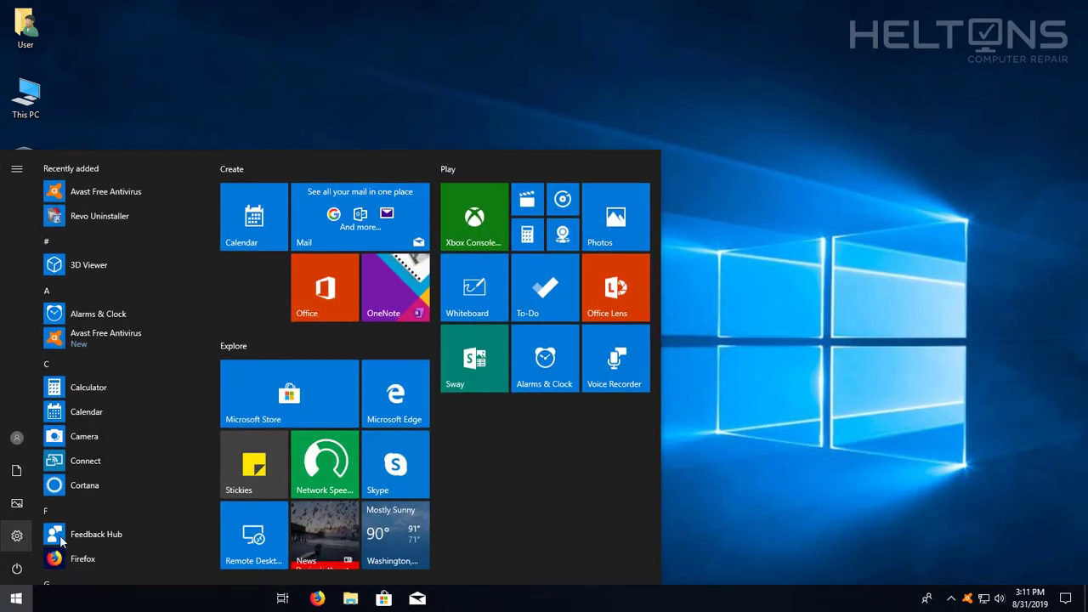
pyautogui.click(16, 535)
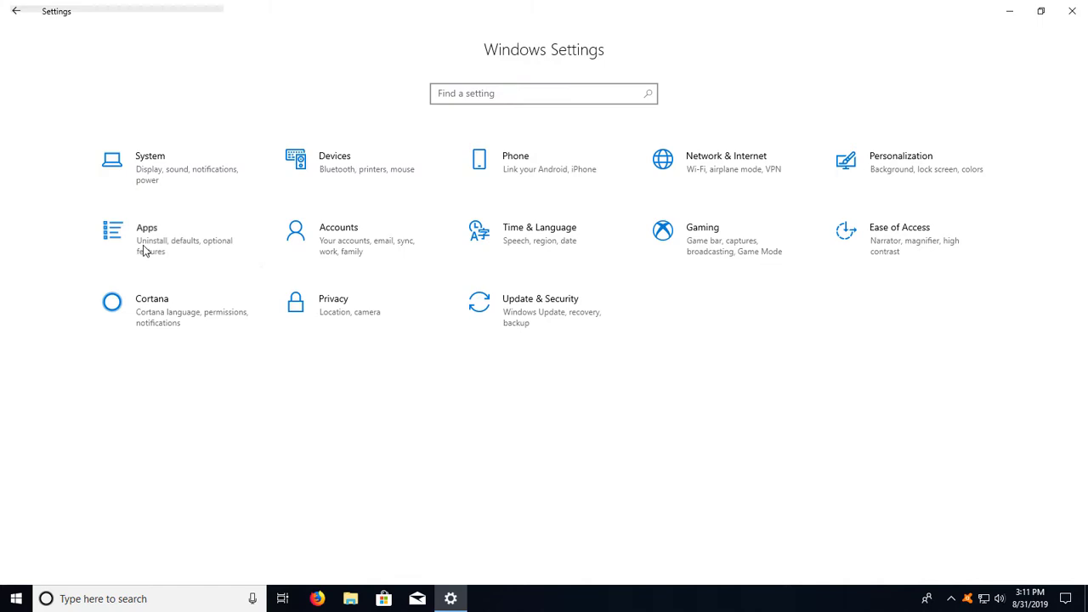
pyautogui.doubleClick(144, 249)
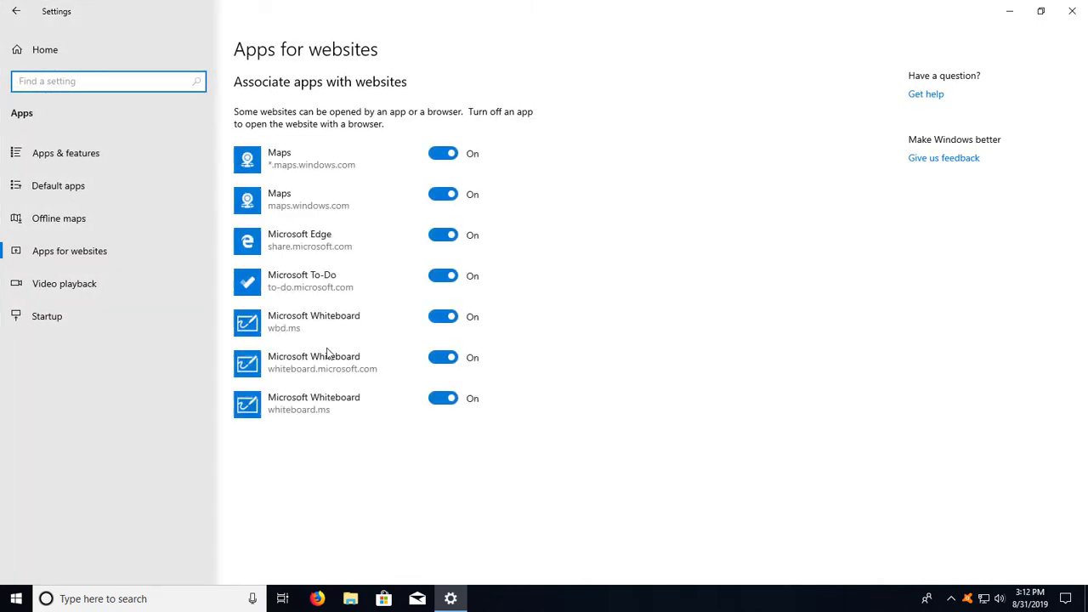
pyautogui.click(76, 150)
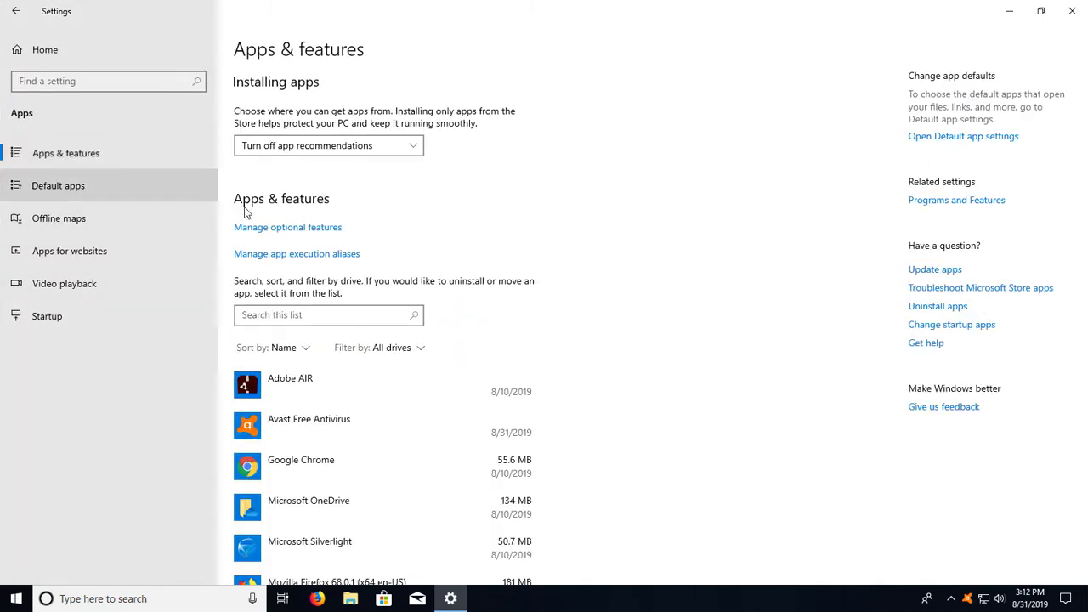
pyautogui.scroll(-5, 357, 347)
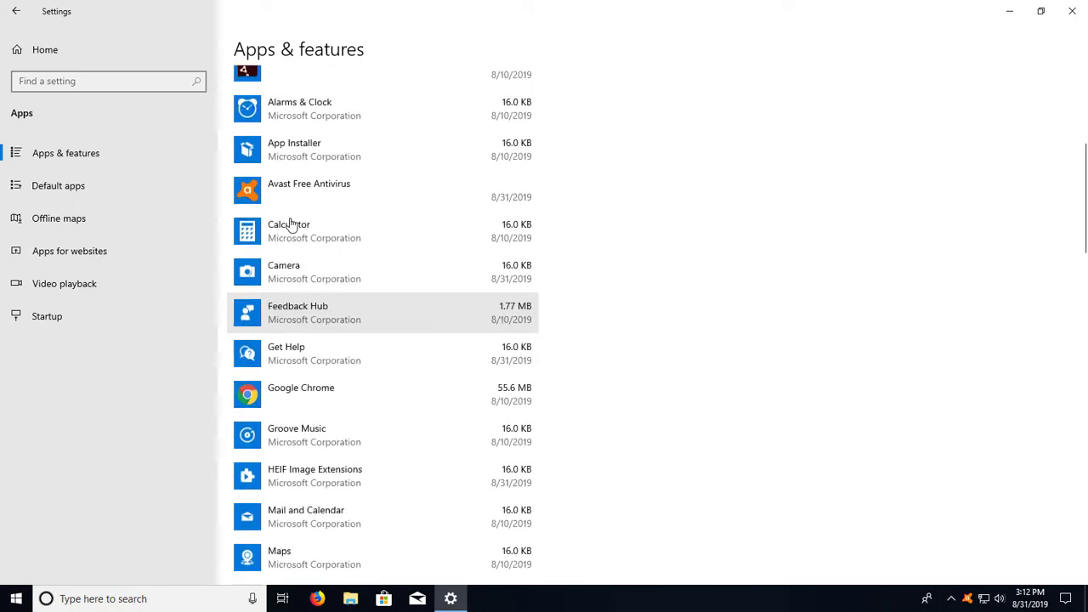
pyautogui.scroll(5, 289, 224)
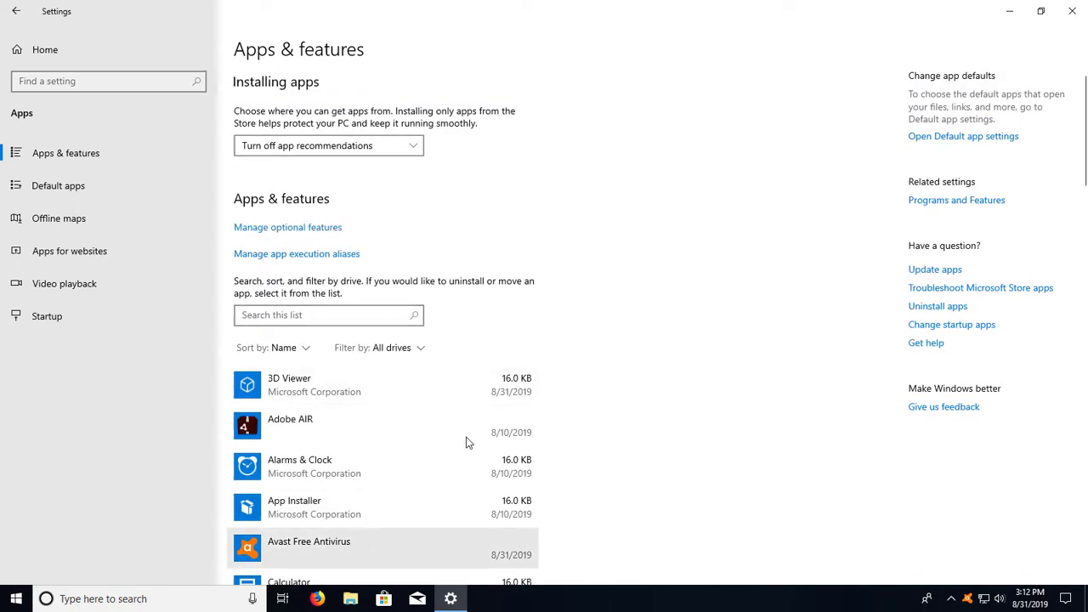
pyautogui.click(1071, 11)
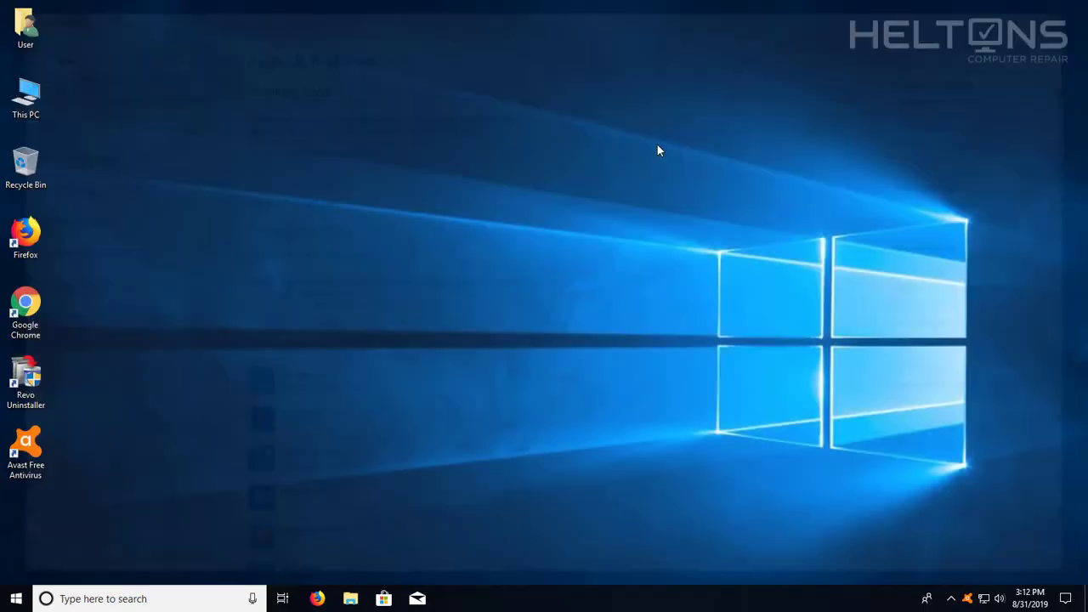
# Step: Search for Control Panel, review its list of programs that can be uninstalled, then close it
pyautogui.click(61, 592)
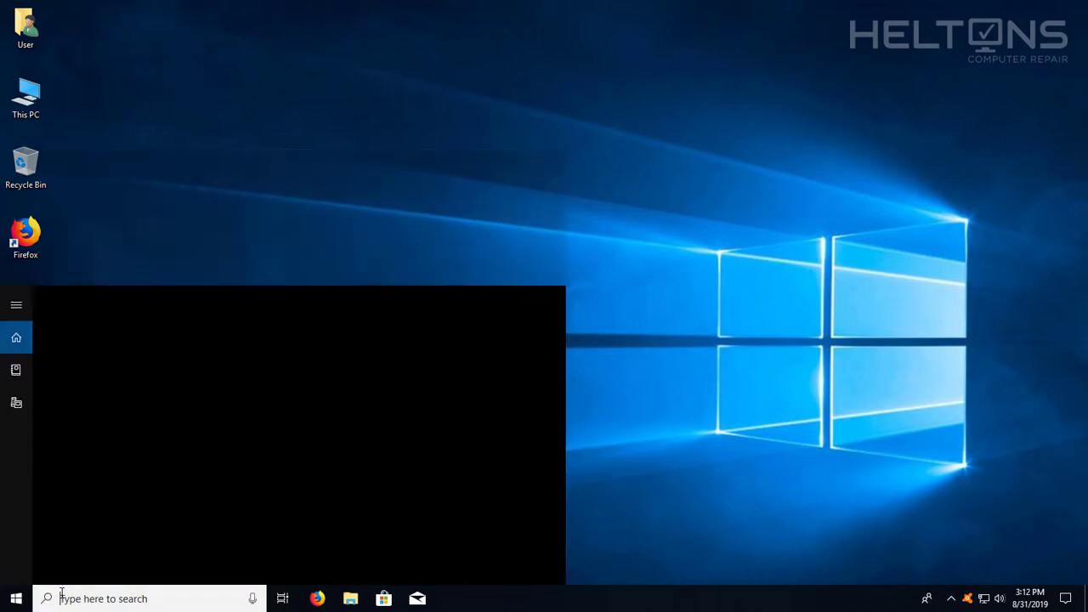
pyautogui.write('control')
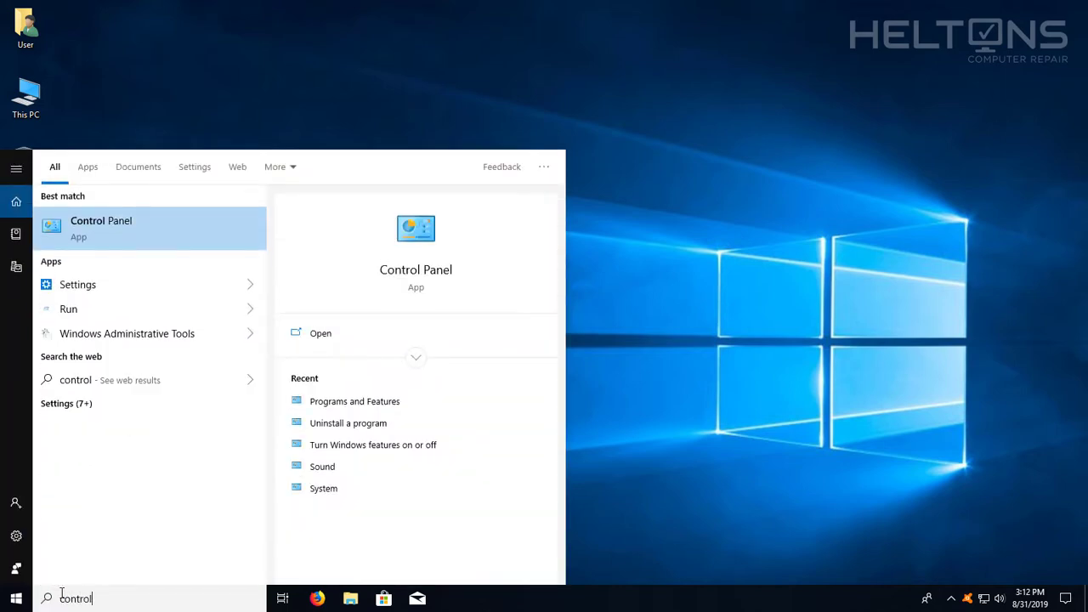
pyautogui.click(85, 236)
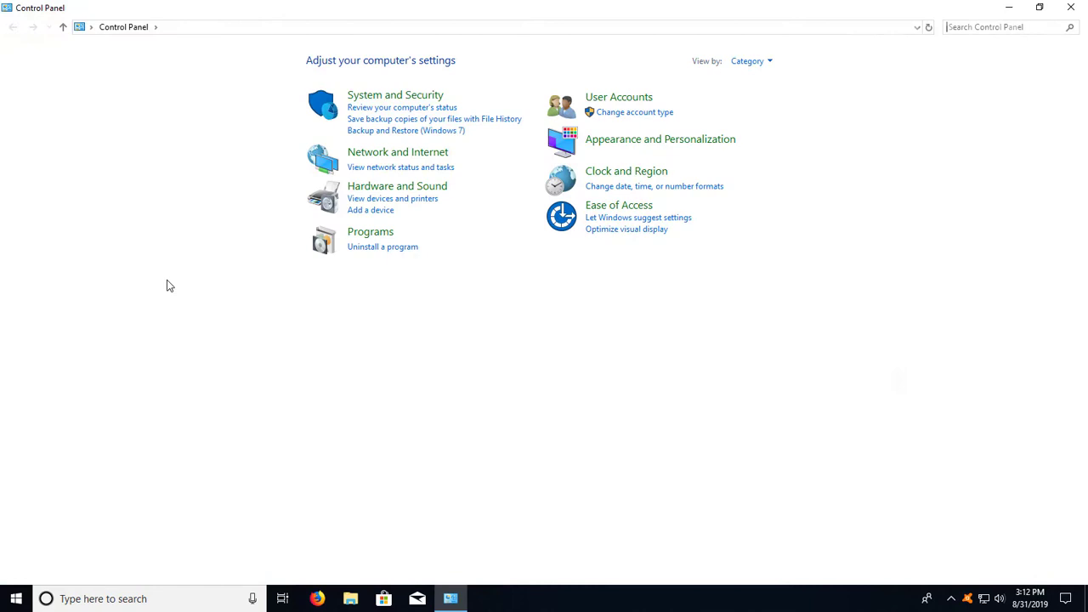
pyautogui.click(355, 246)
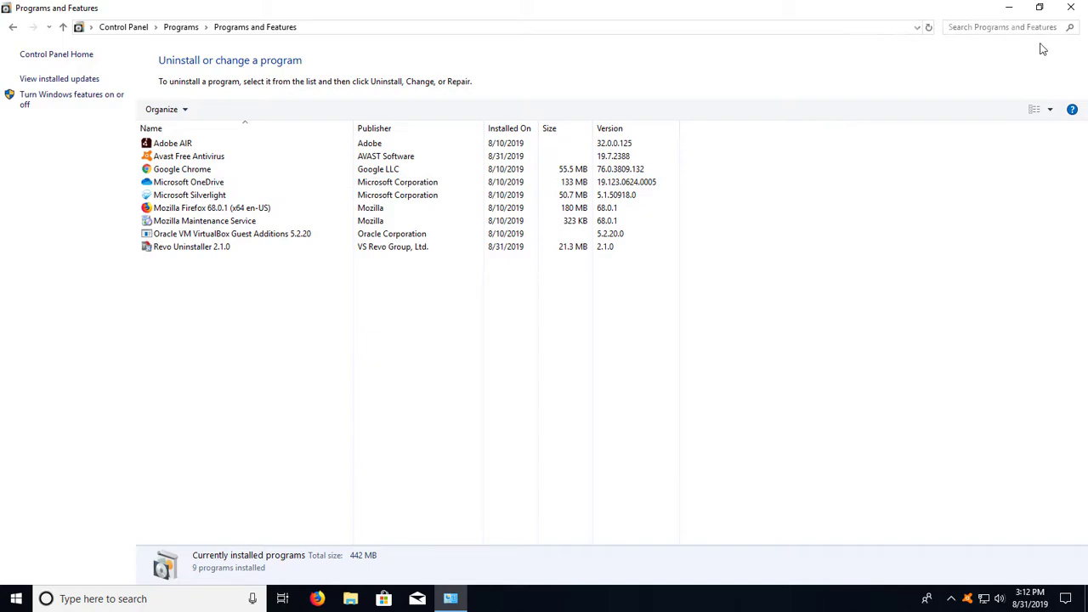
pyautogui.click(1070, 7)
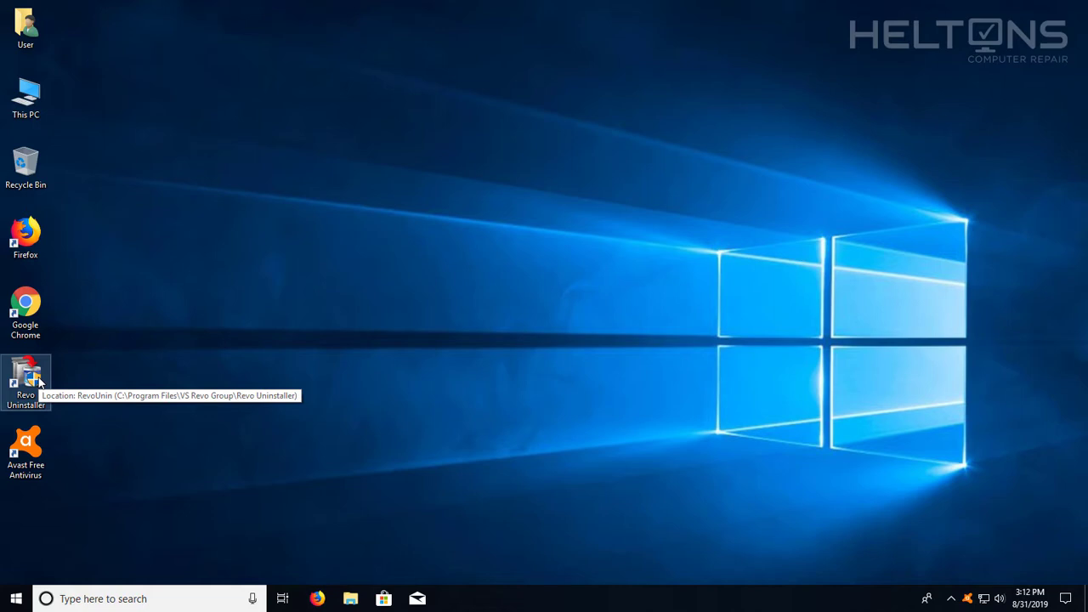
# Step: Launch Revo Uninstaller with permission to make changes, and start and confirm the uninstall of Avast Free Antivirus
pyautogui.doubleClick(38, 380)
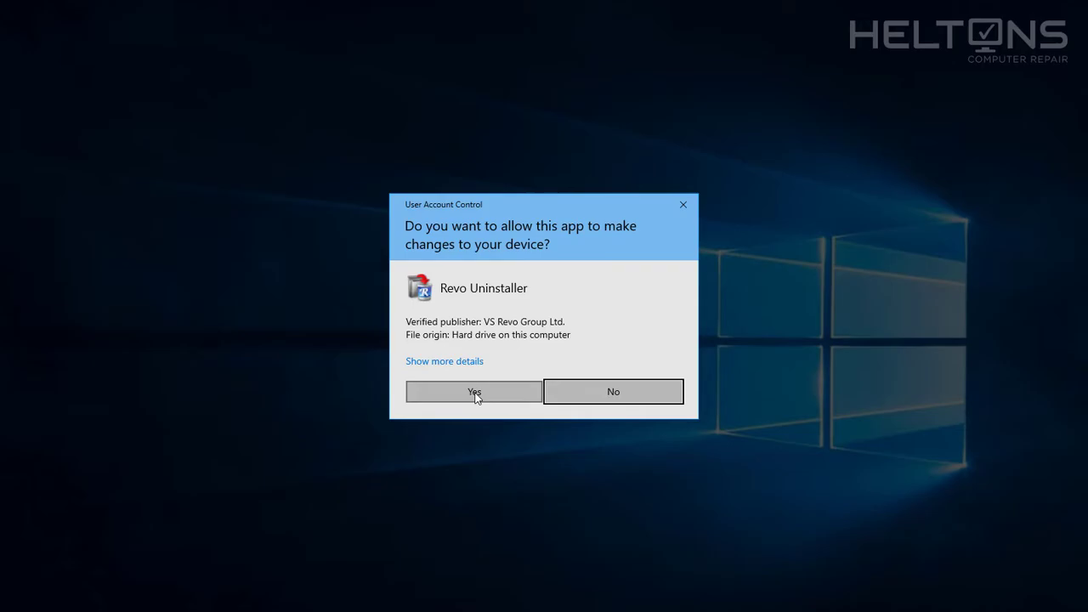
pyautogui.click(474, 392)
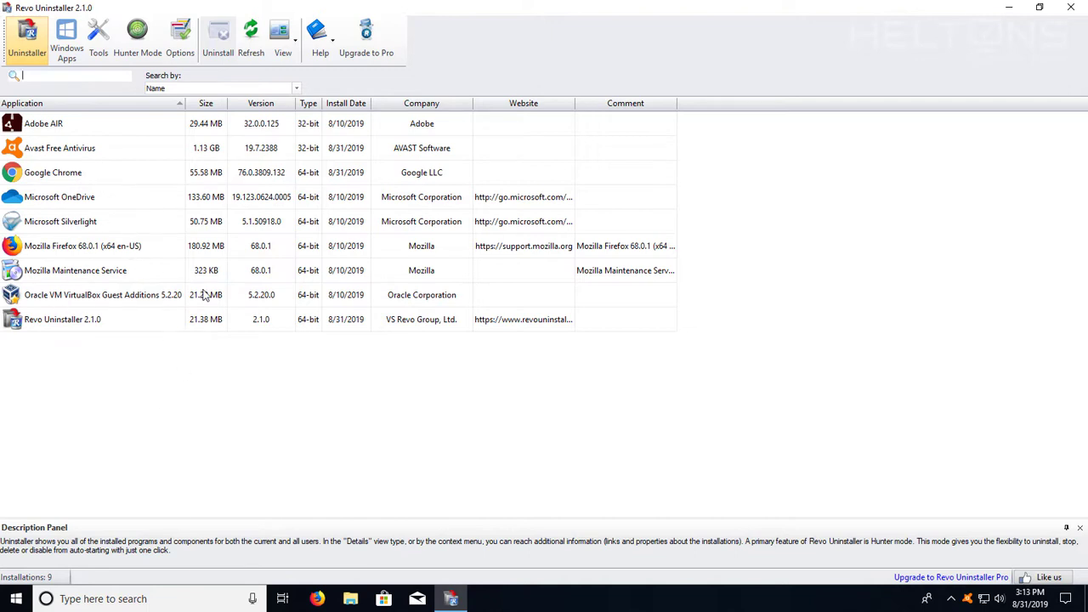
pyautogui.click(124, 150)
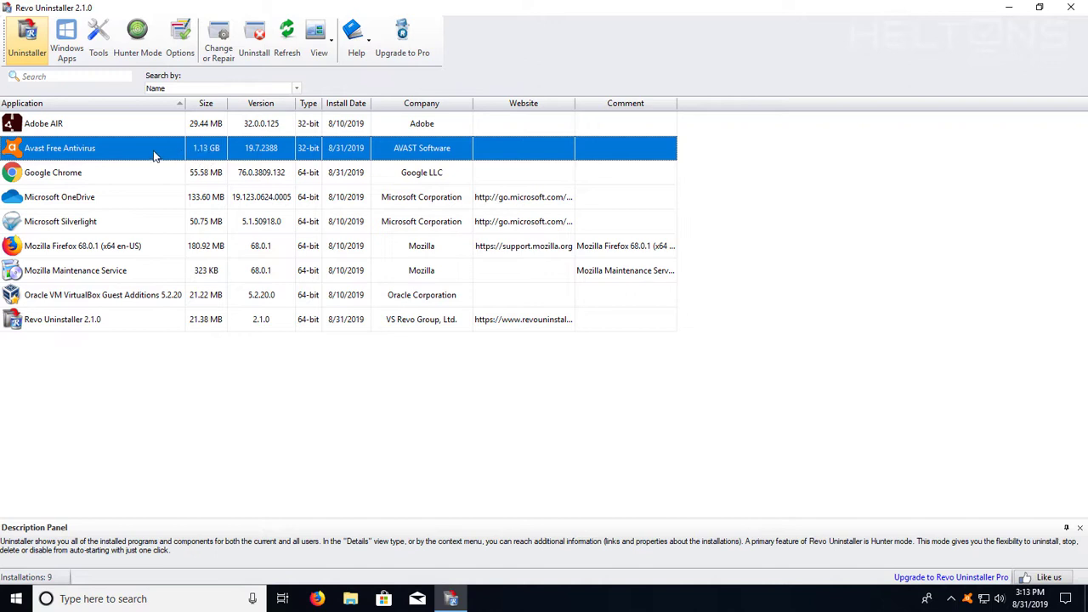
pyautogui.doubleClick(104, 152)
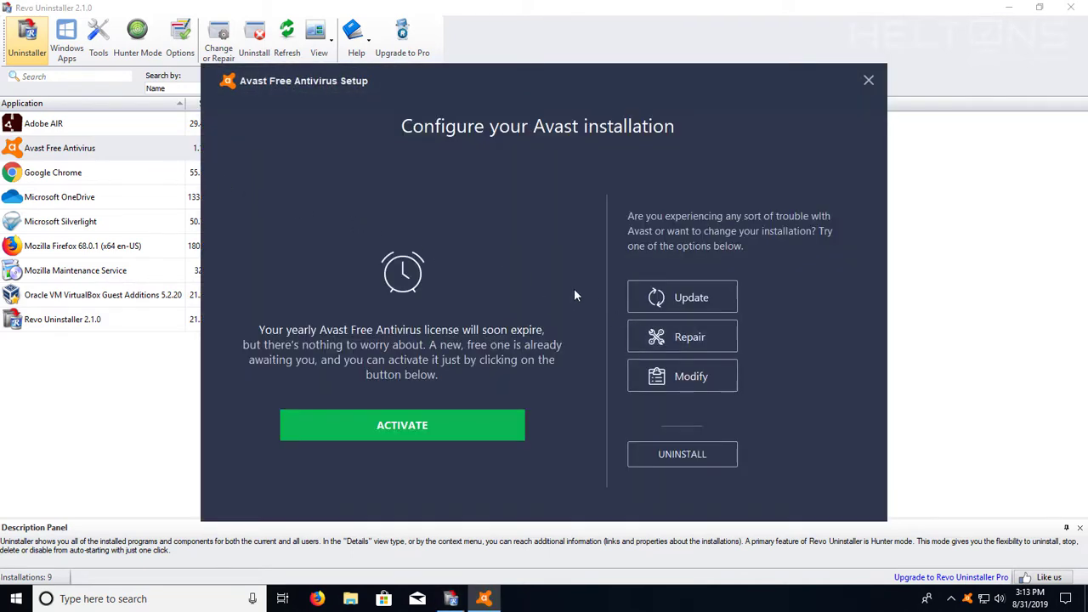
pyautogui.click(683, 455)
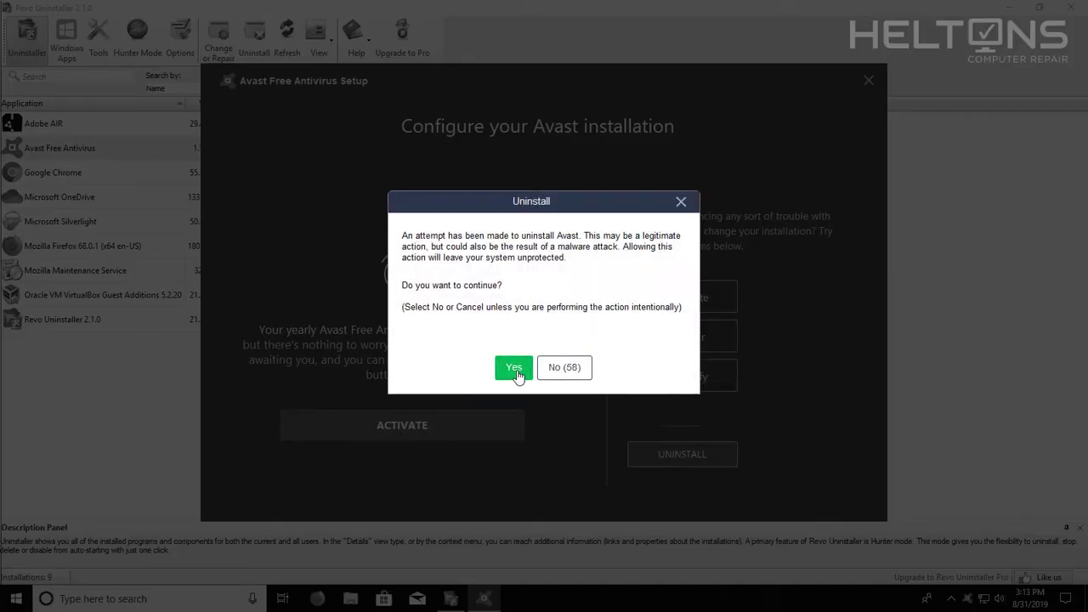
pyautogui.click(514, 369)
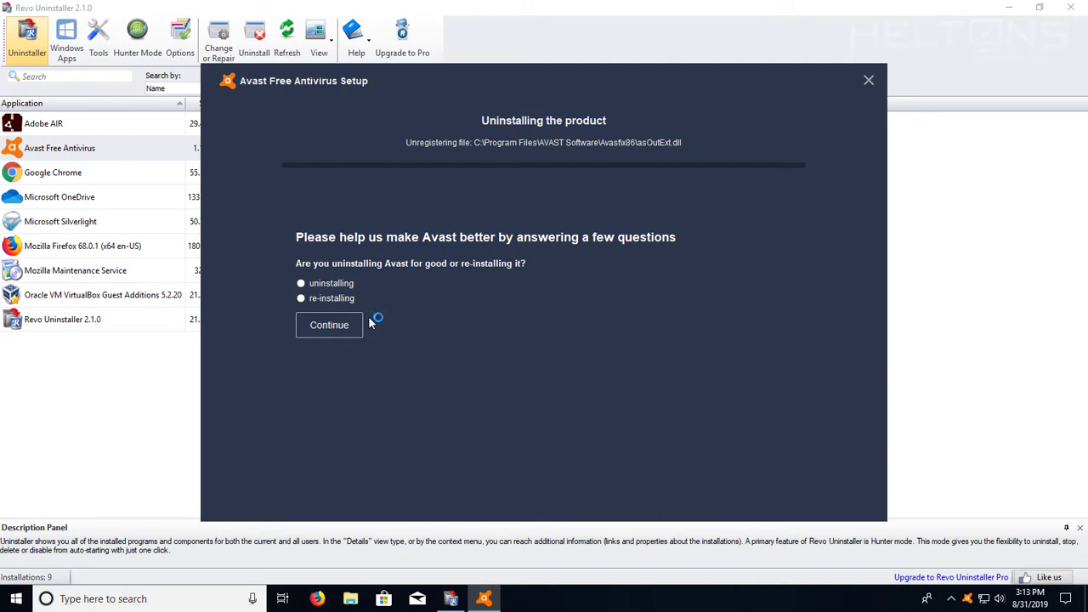
# Step: Submit Avast's survey with "uninstalling", a reason and "Less than 1 month" of use, and dismiss the virus protection notification
pyautogui.click(301, 287)
pyautogui.click(327, 325)
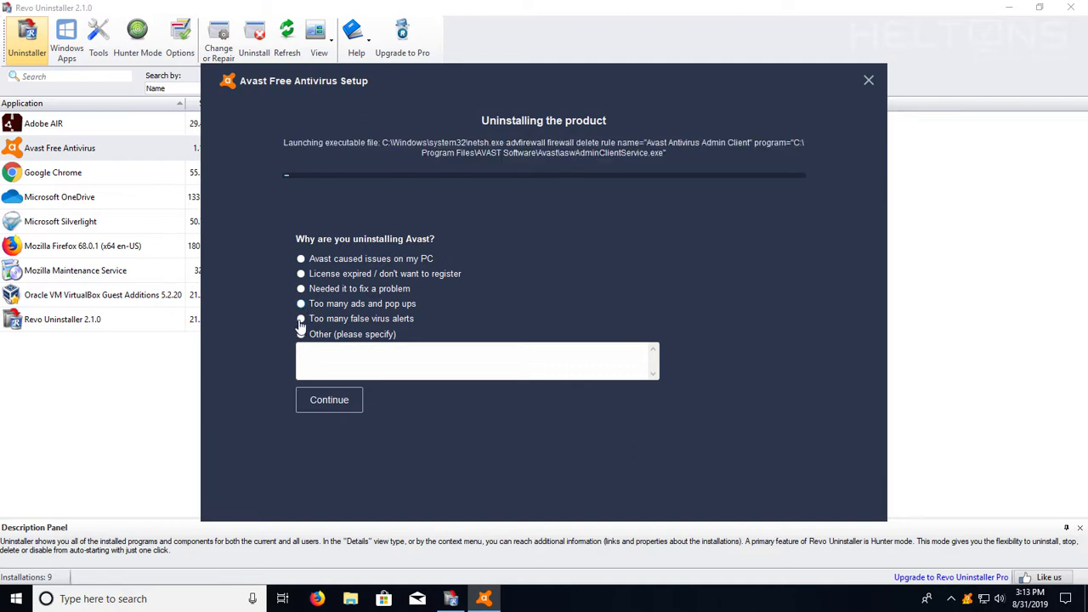
pyautogui.click(300, 324)
pyautogui.click(319, 389)
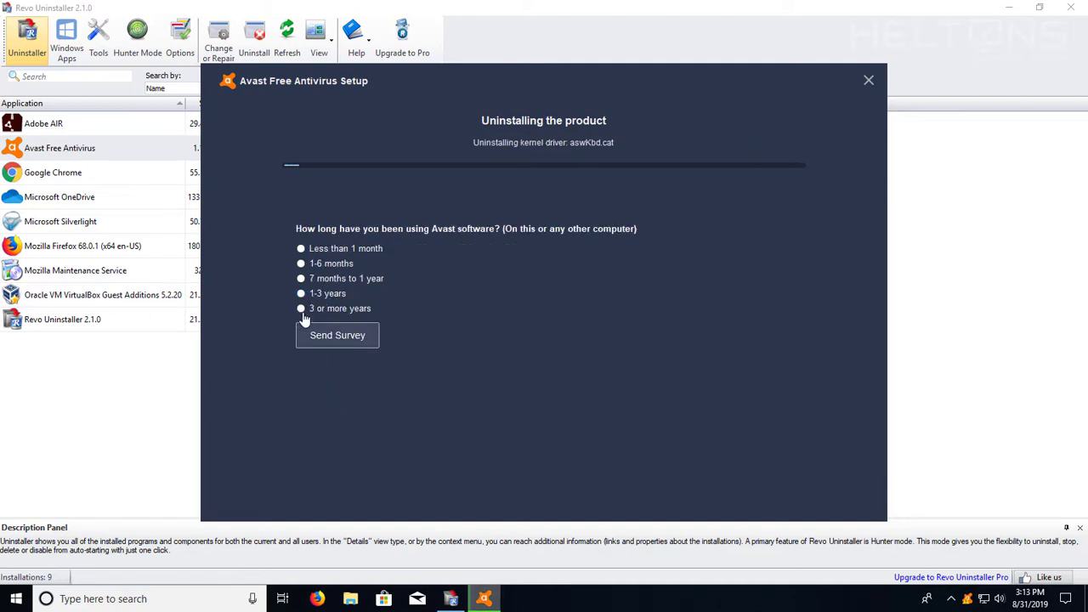
pyautogui.click(301, 248)
pyautogui.click(333, 334)
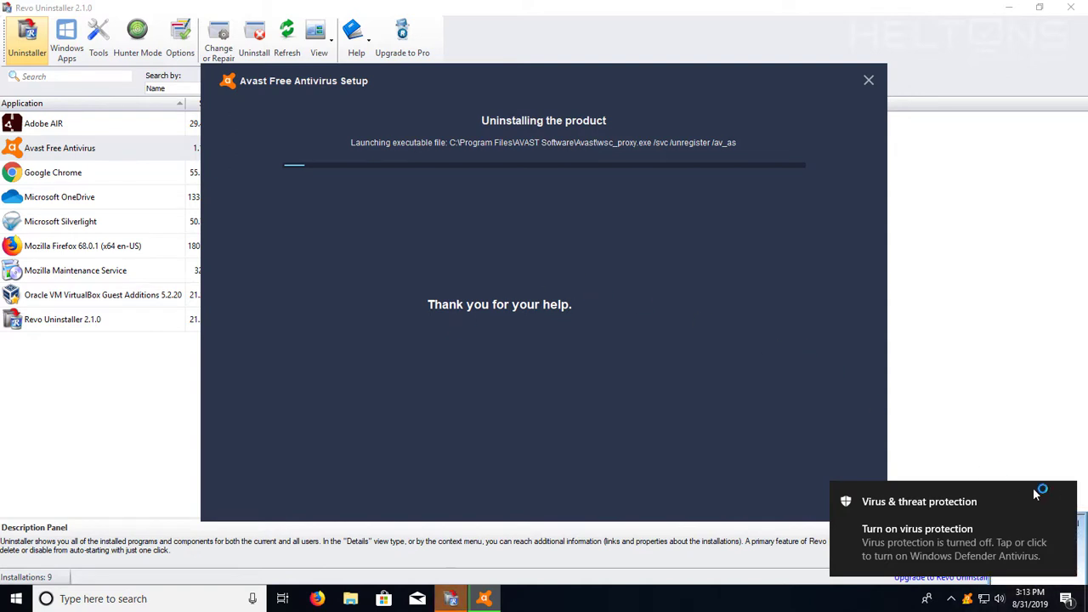
pyautogui.click(1064, 493)
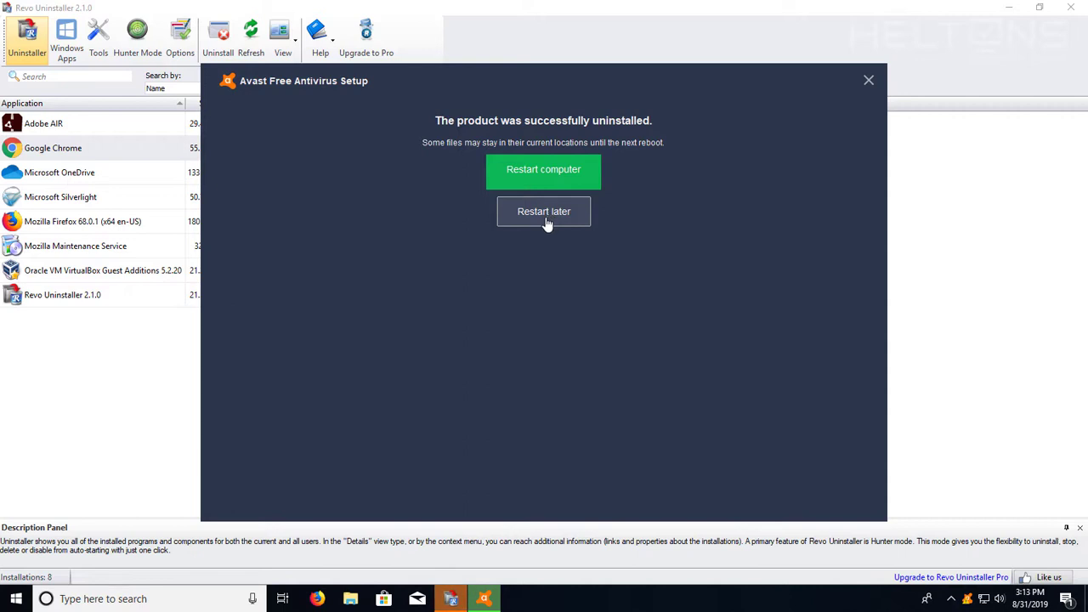
# Step: Postpone the computer restart and scan for Avast leftovers in Advanced mode
pyautogui.click(544, 213)
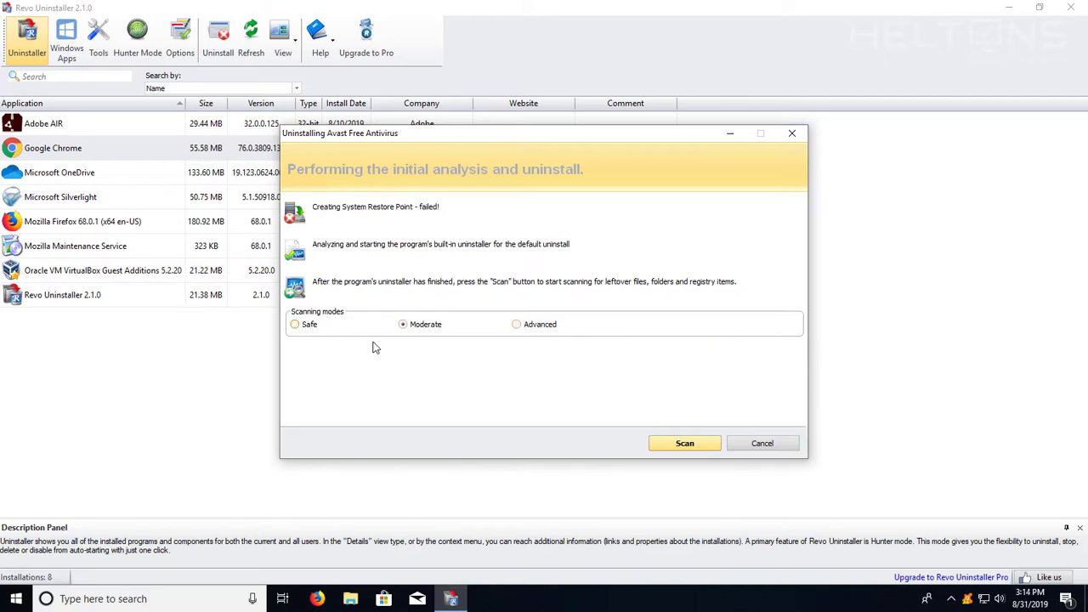
pyautogui.click(424, 331)
pyautogui.click(531, 328)
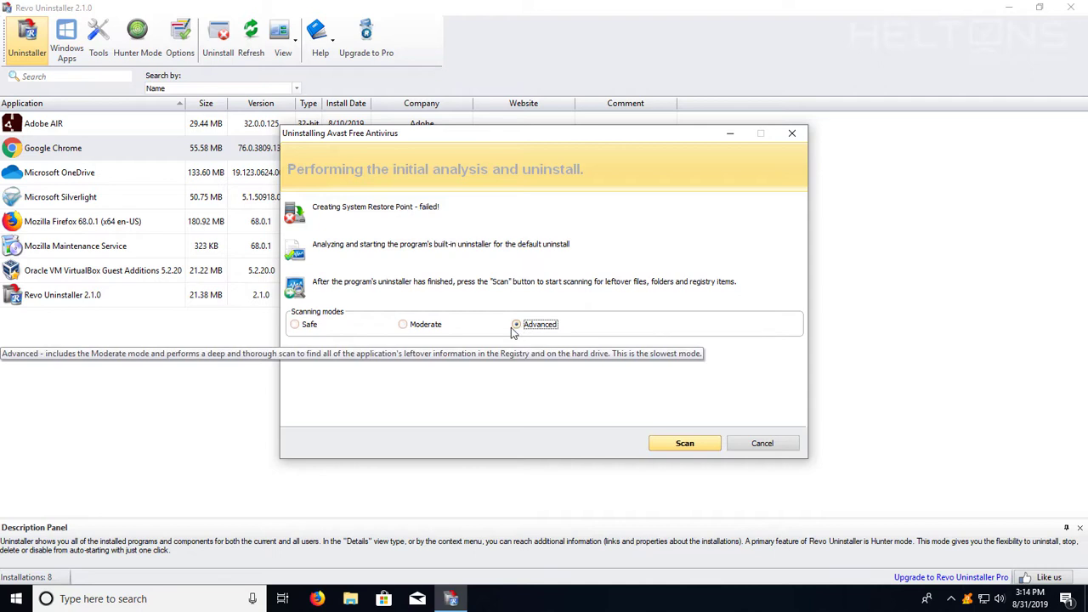
pyautogui.click(654, 433)
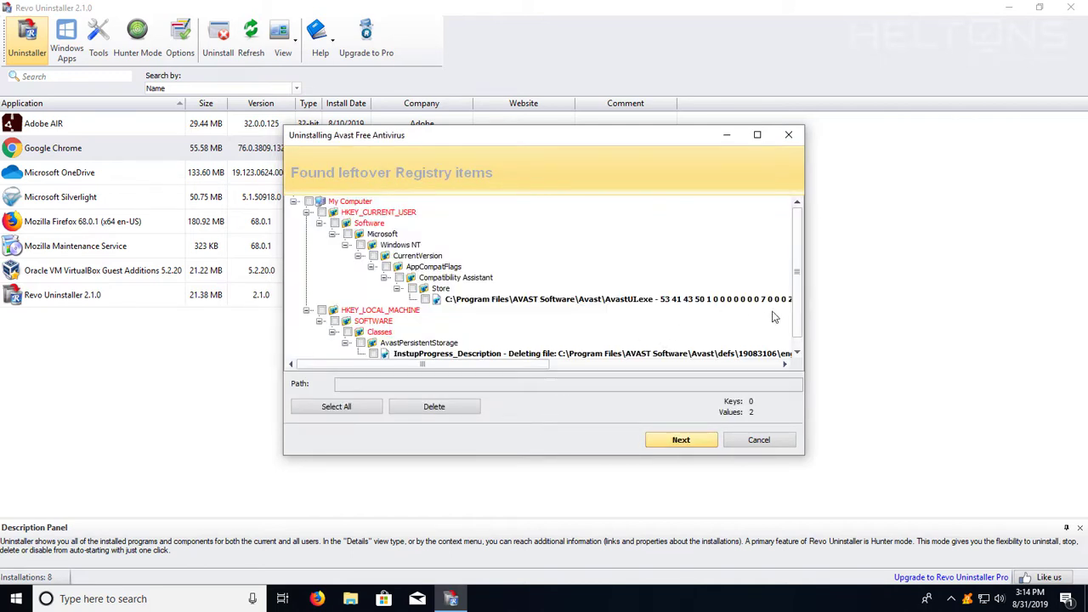
# Step: Select all leftover Avast registry items and delete them, confirming the deletion
pyautogui.scroll(-1, 798, 301)
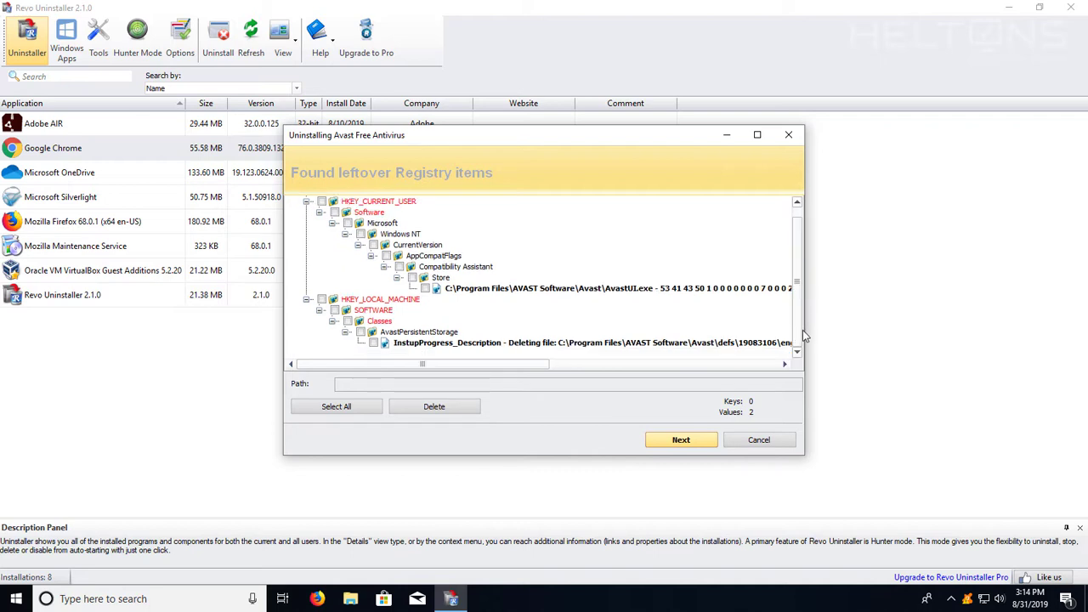
pyautogui.scroll(1, 799, 301)
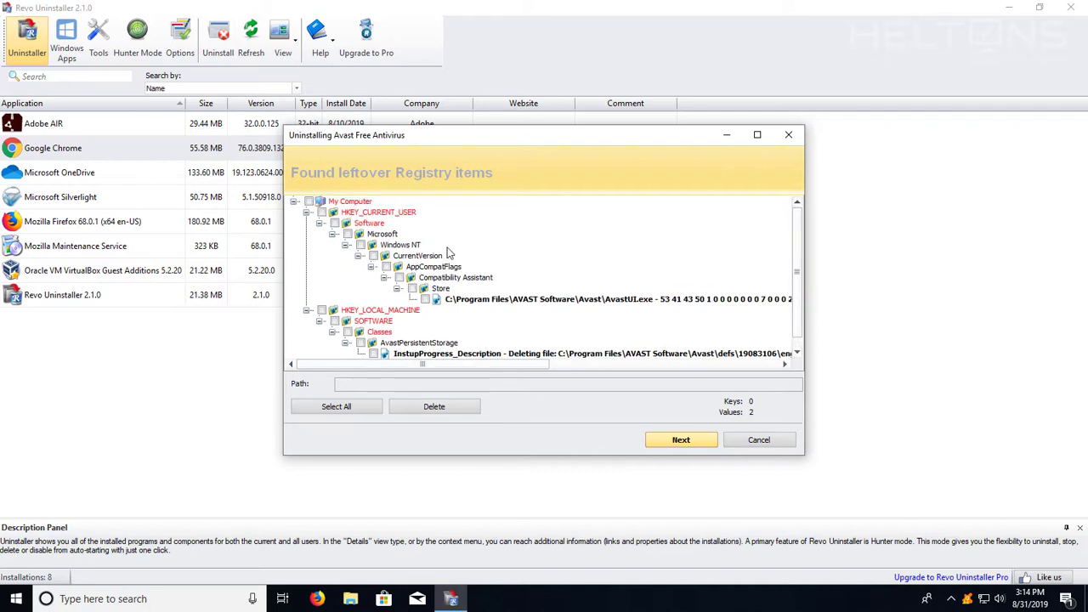
pyautogui.click(308, 202)
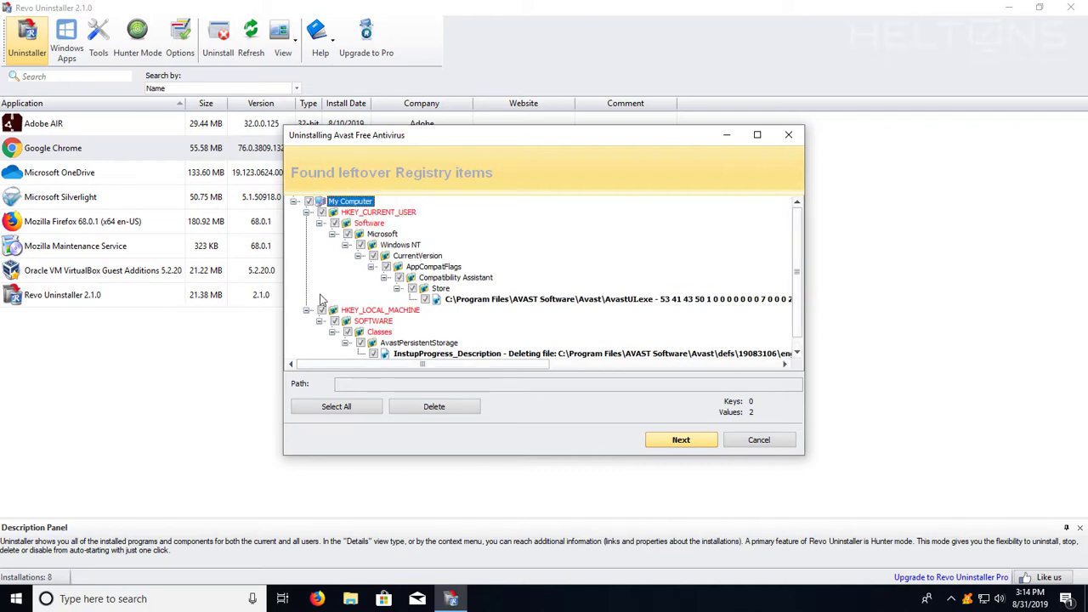
pyautogui.click(337, 407)
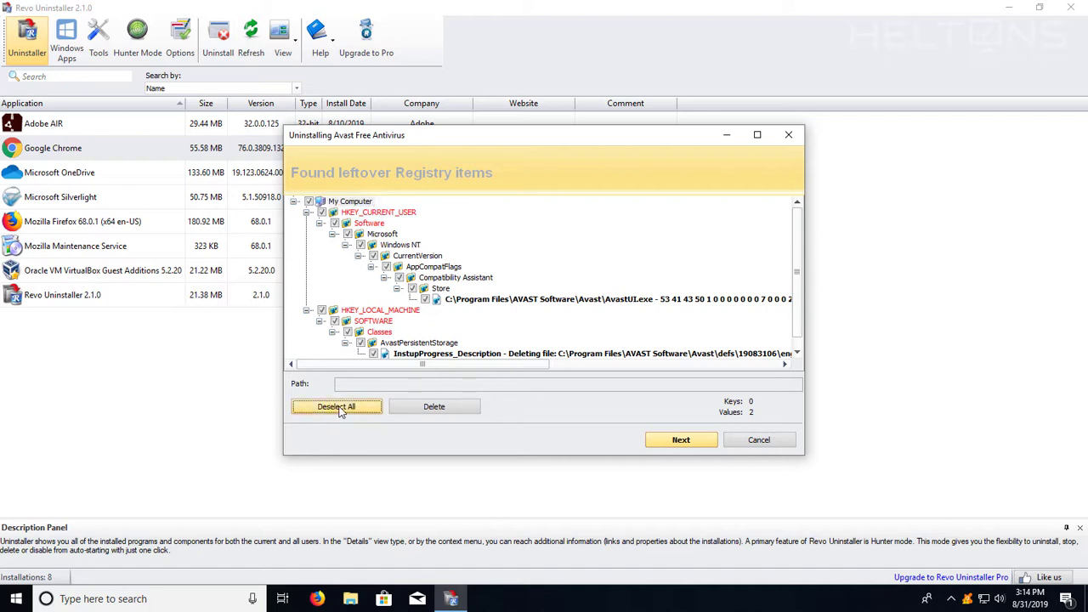
pyautogui.click(338, 408)
pyautogui.click(338, 408)
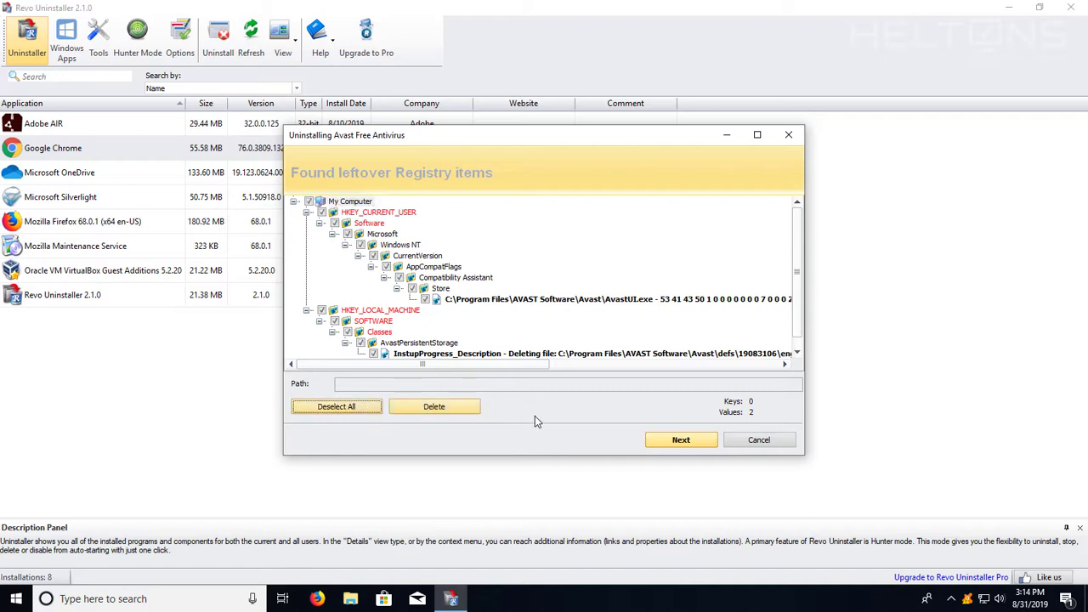
pyautogui.click(465, 409)
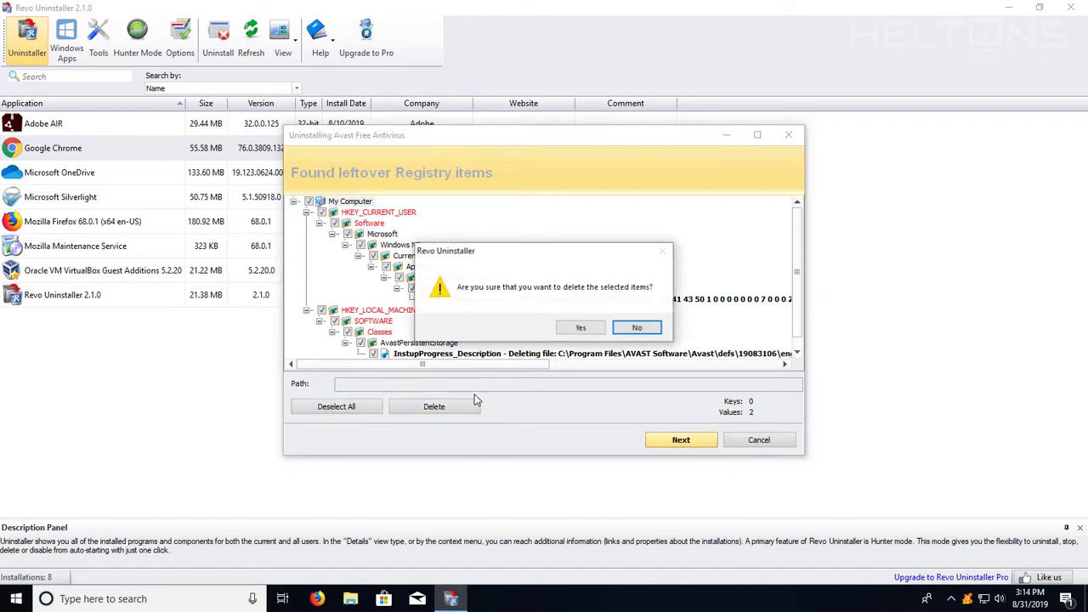
pyautogui.click(569, 327)
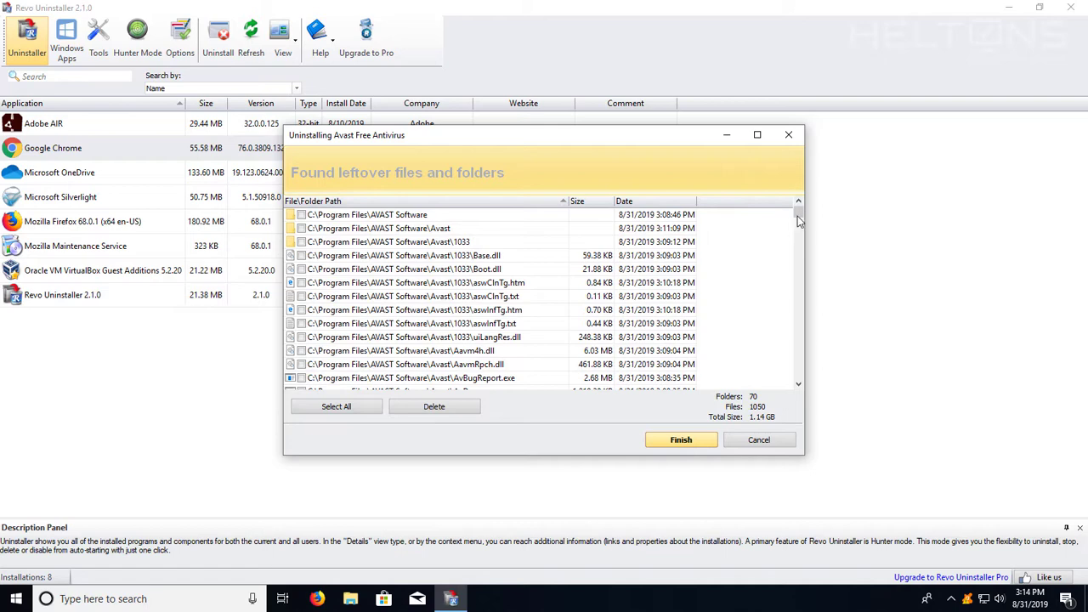
# Step: Select all leftover Avast files and folders and delete them, confirming the deletion
pyautogui.moveTo(799, 217); pyautogui.dragTo(767, 230)
pyautogui.scroll(20, 558, 300)
pyautogui.click(365, 413)
pyautogui.moveTo(792, 218); pyautogui.dragTo(789, 404)
pyautogui.click(473, 406)
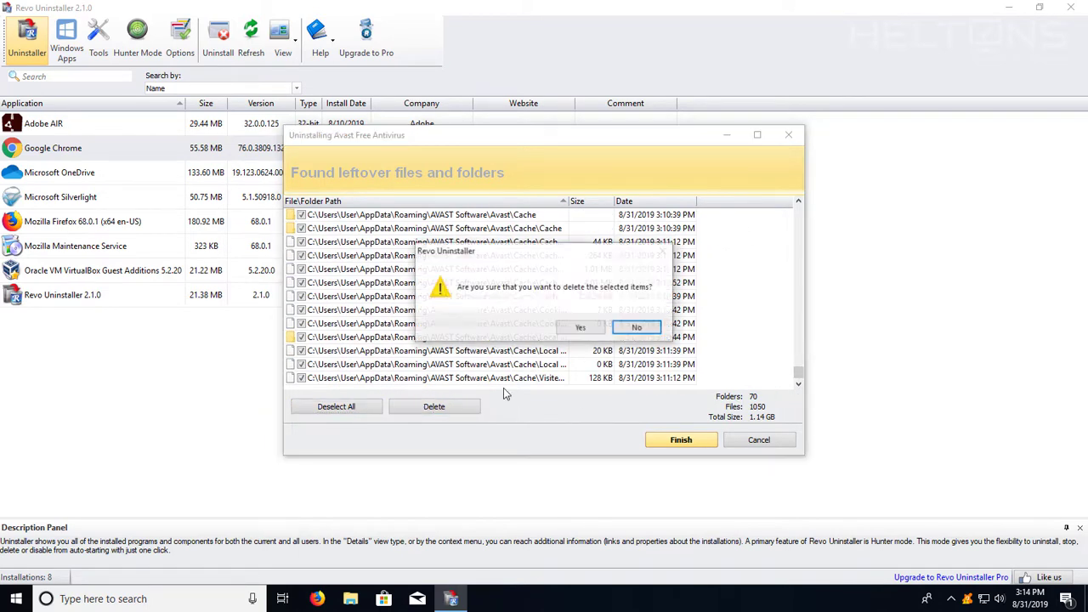
pyautogui.click(572, 331)
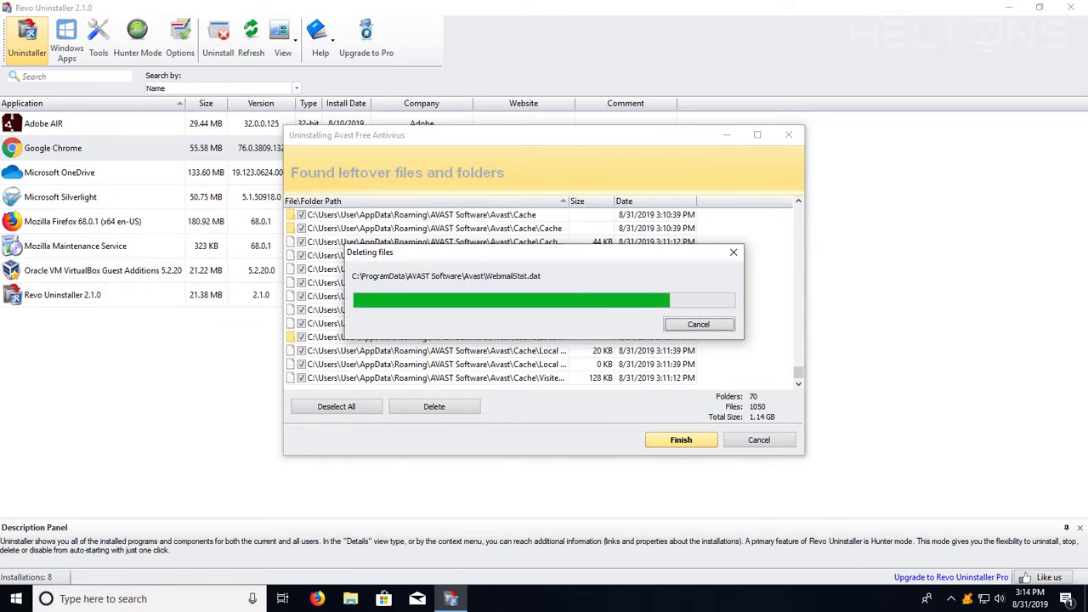
pyautogui.click(967, 599)
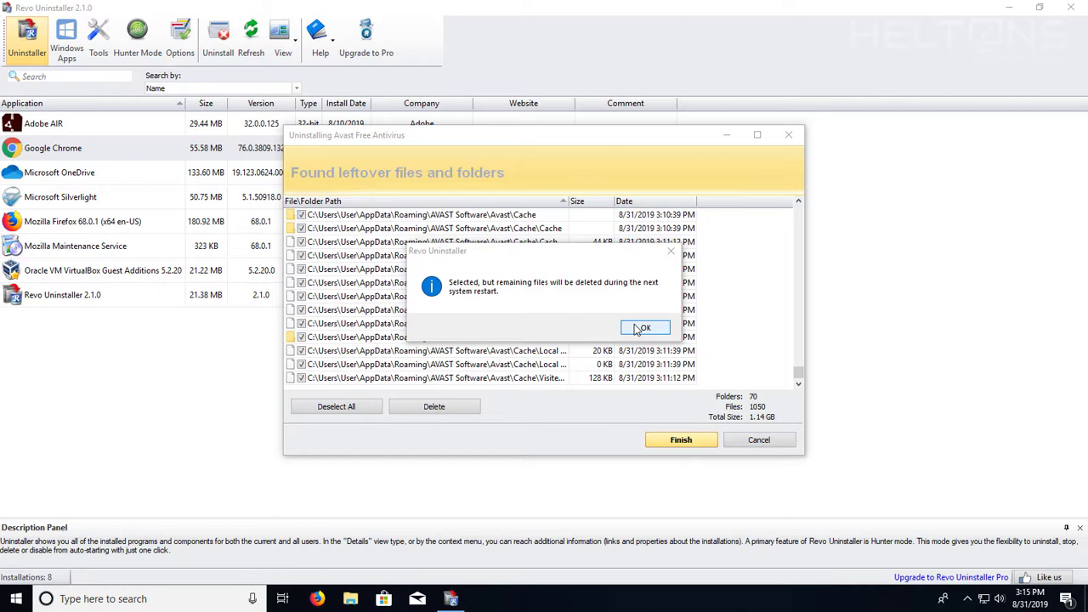
# Step: Delete the remaining Avast files and folders still listed as leftovers, confirm the deletion and finish the leftover removal
pyautogui.click(639, 328)
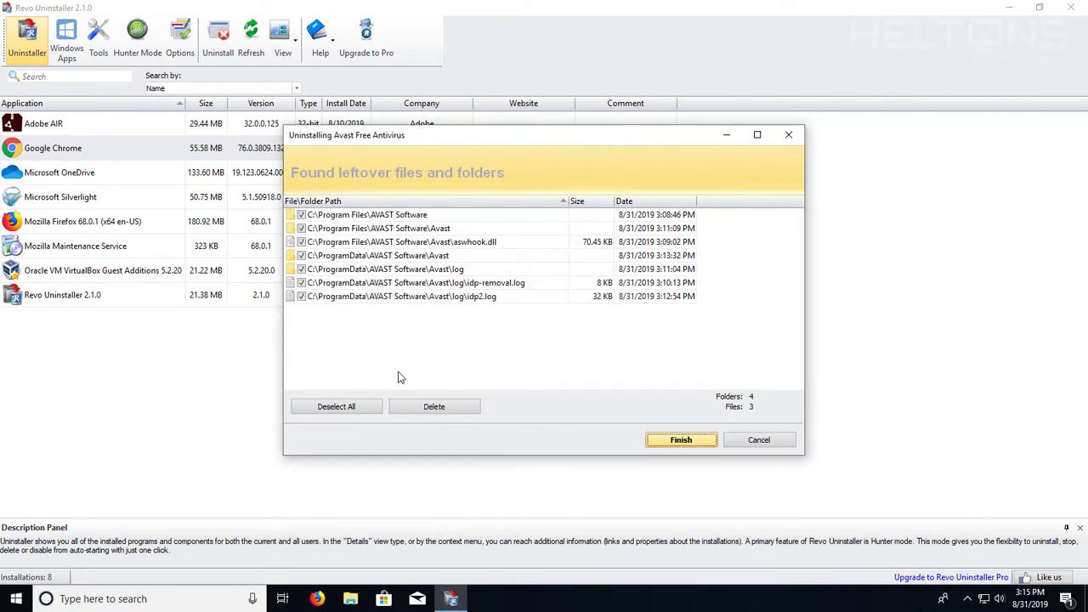
pyautogui.click(429, 410)
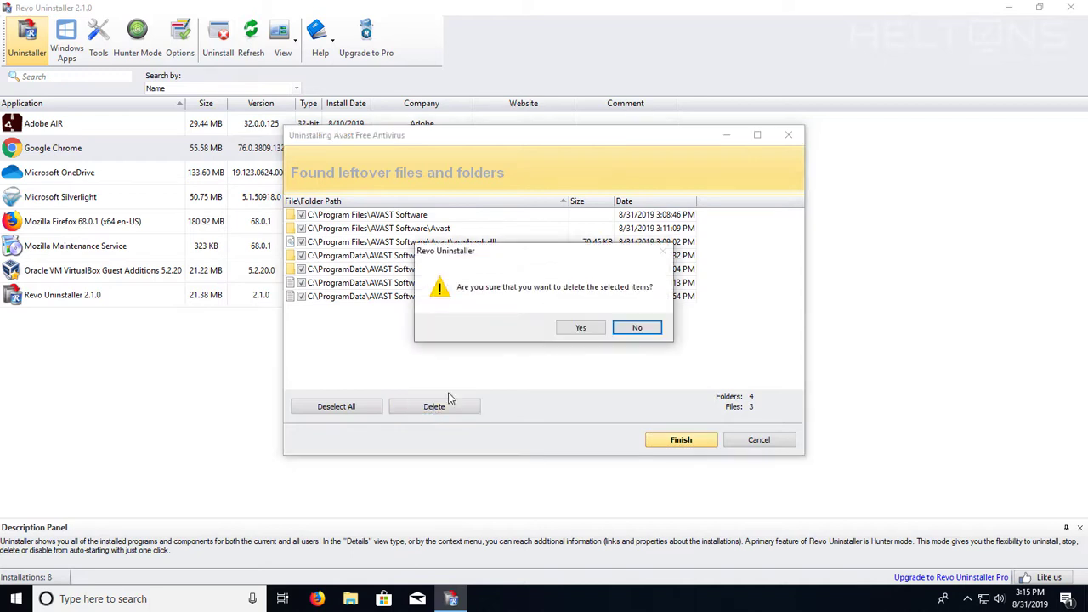
pyautogui.click(579, 328)
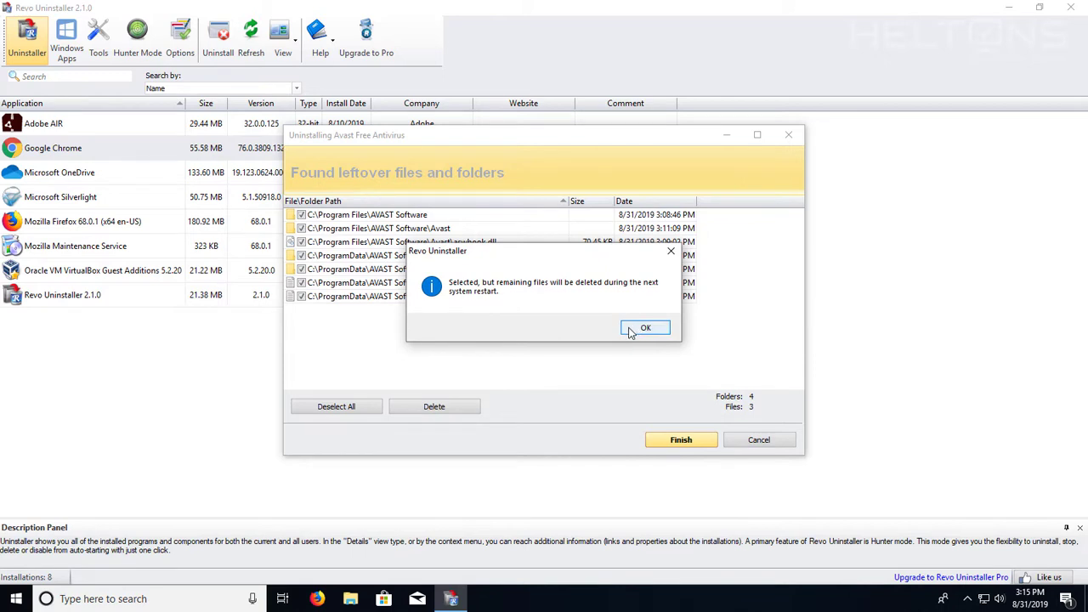
pyautogui.click(630, 330)
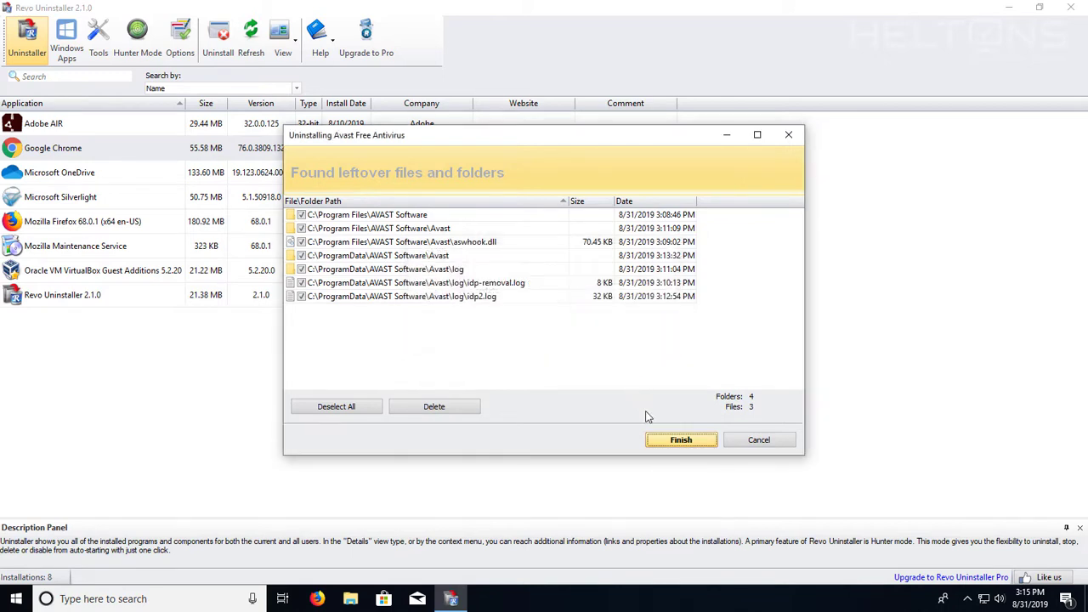
pyautogui.click(680, 440)
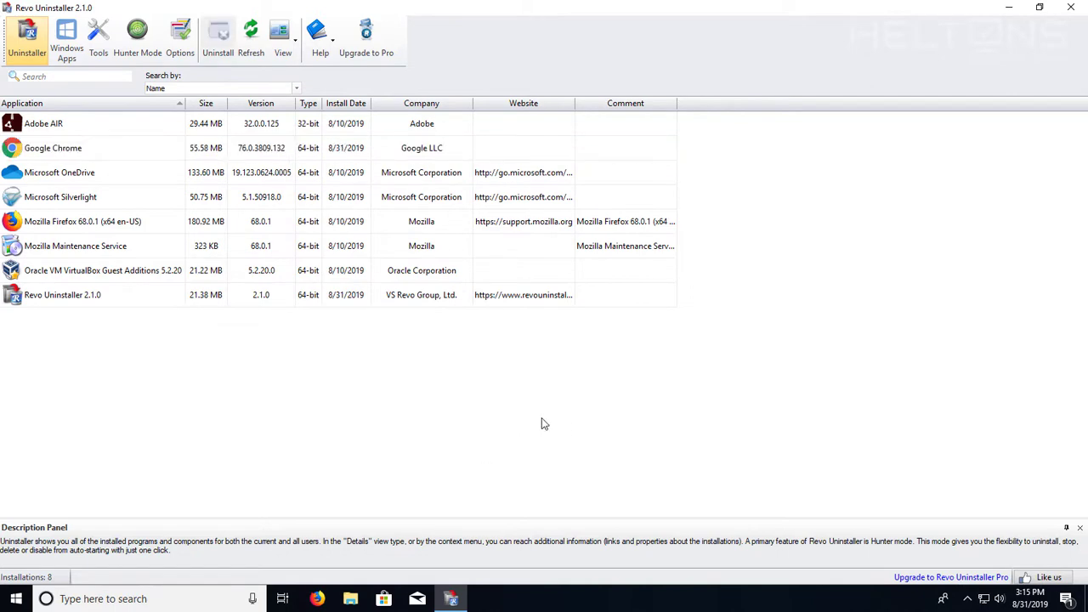
# Step: Close Revo Uninstaller and restart the computer with the Update and restart option
pyautogui.click(1070, 8)
pyautogui.click(624, 214)
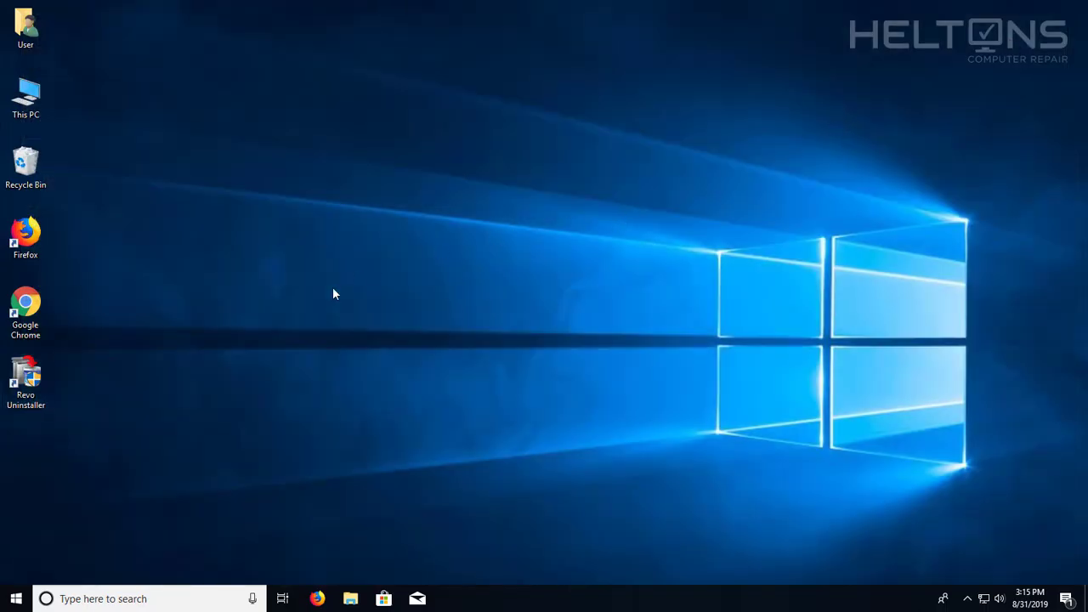
pyautogui.click(17, 599)
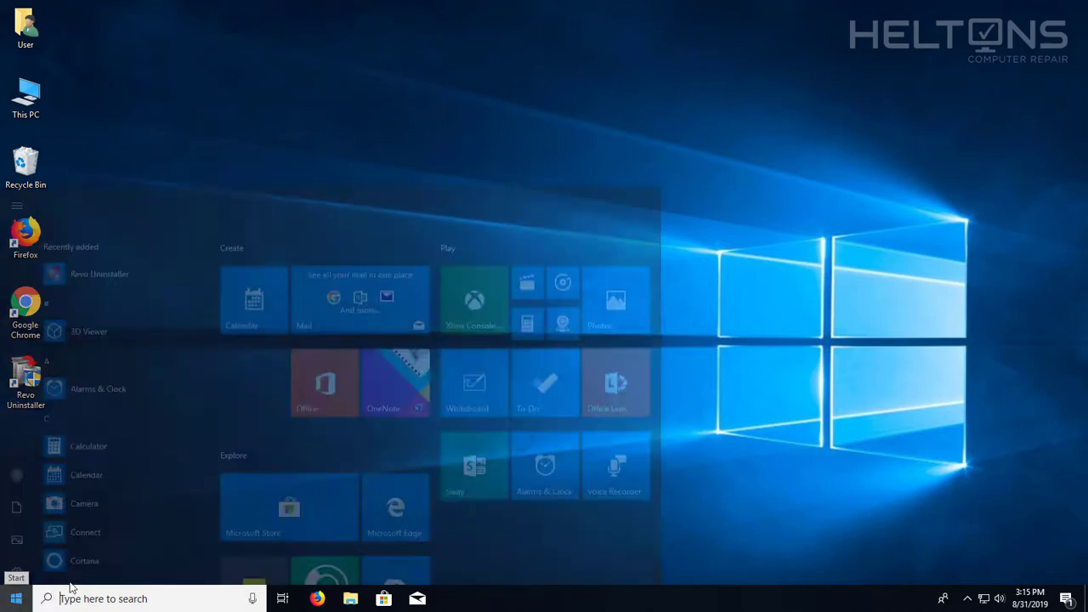
pyautogui.click(16, 568)
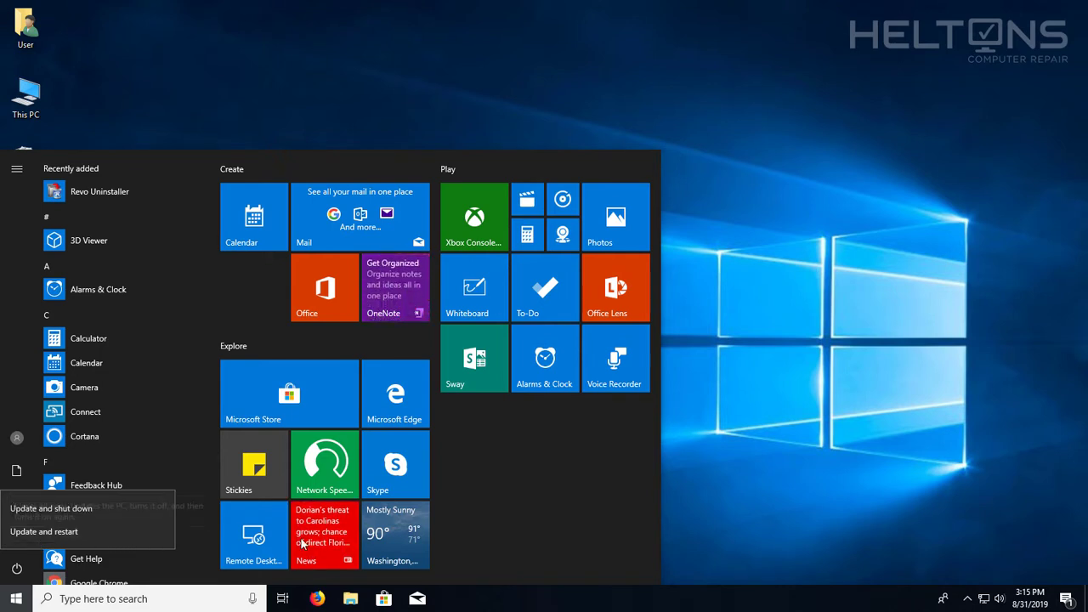
pyautogui.click(146, 537)
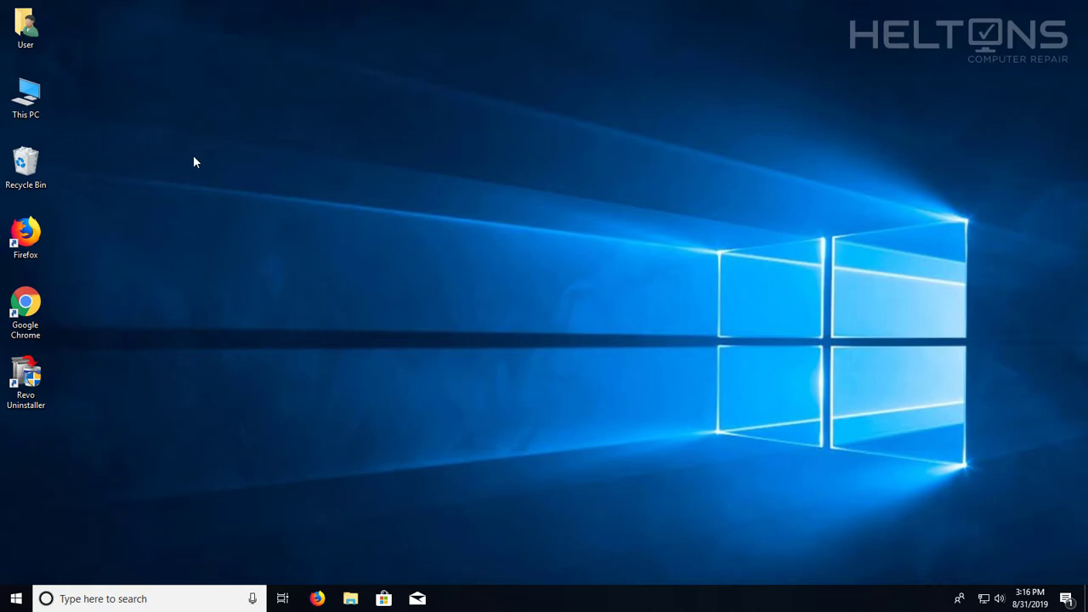
# Step: Permanently delete all the Avast items in the Recycle Bin, granting administrator permission for all current items, and close its window
pyautogui.doubleClick(41, 165)
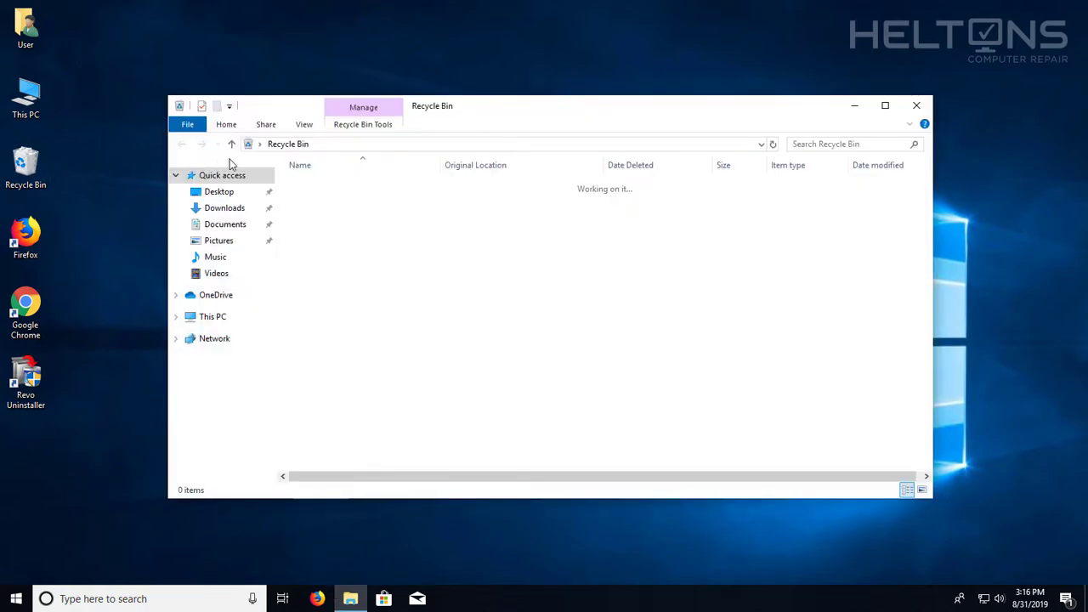
pyautogui.scroll(-15, 412, 217)
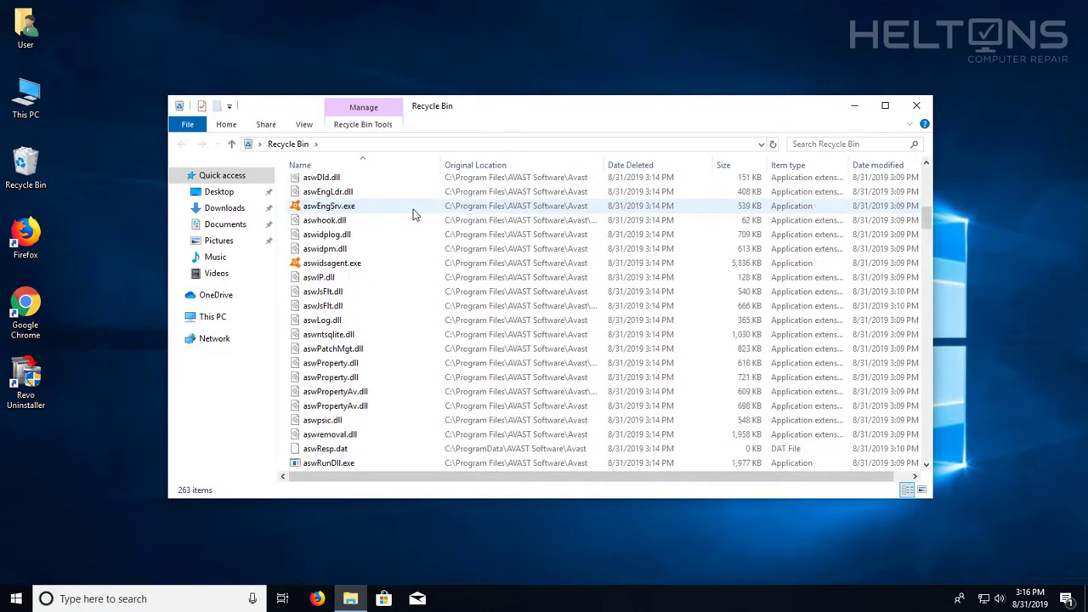
pyautogui.scroll(14, 361, 228)
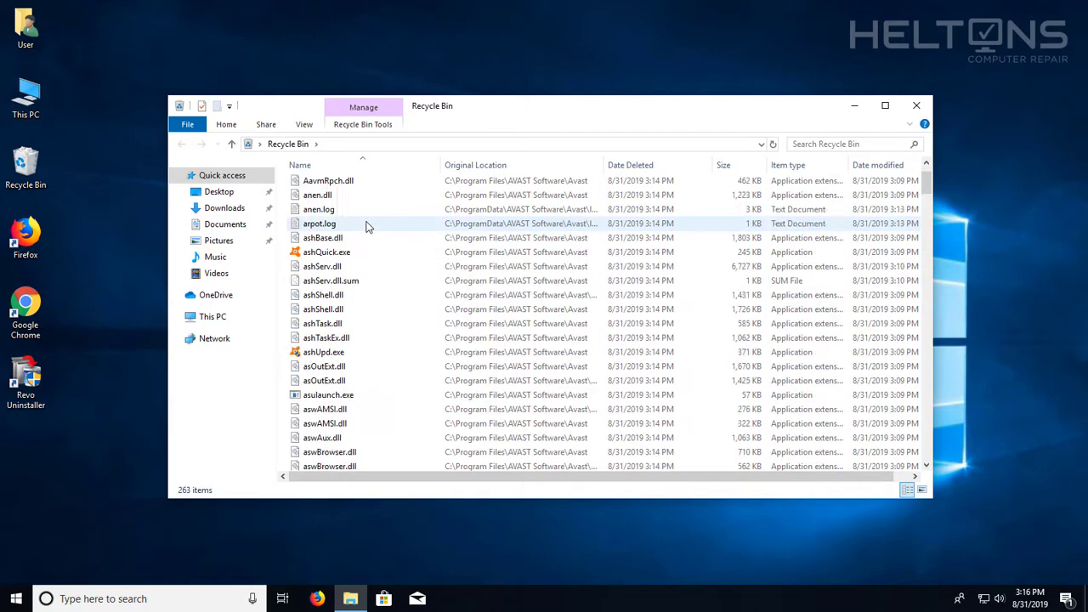
pyautogui.hotkey('ctrl', 'a')
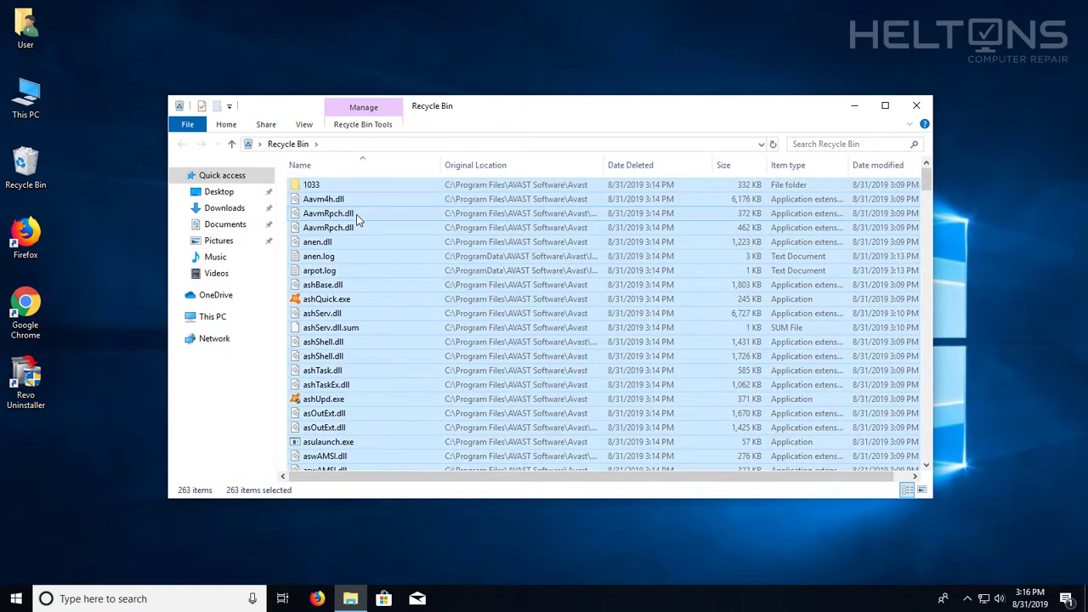
pyautogui.rightClick(363, 218)
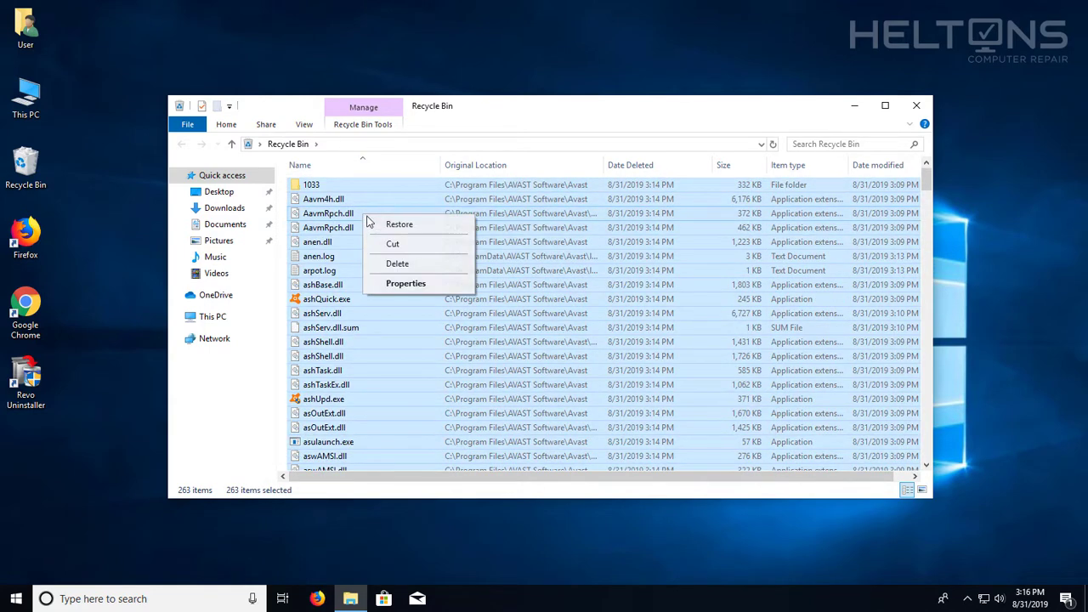
pyautogui.click(394, 262)
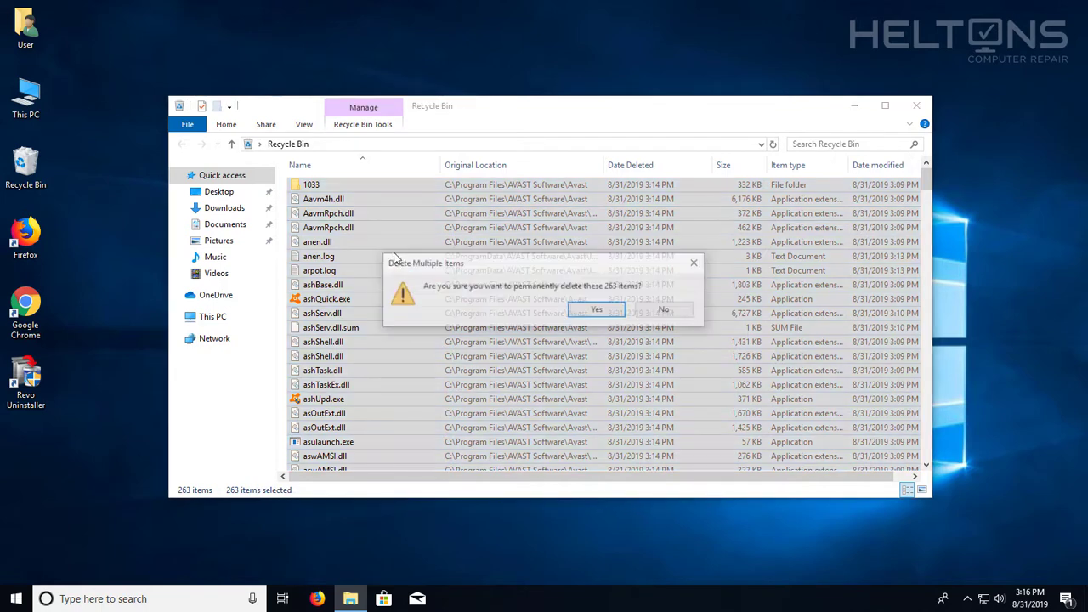
pyautogui.click(595, 309)
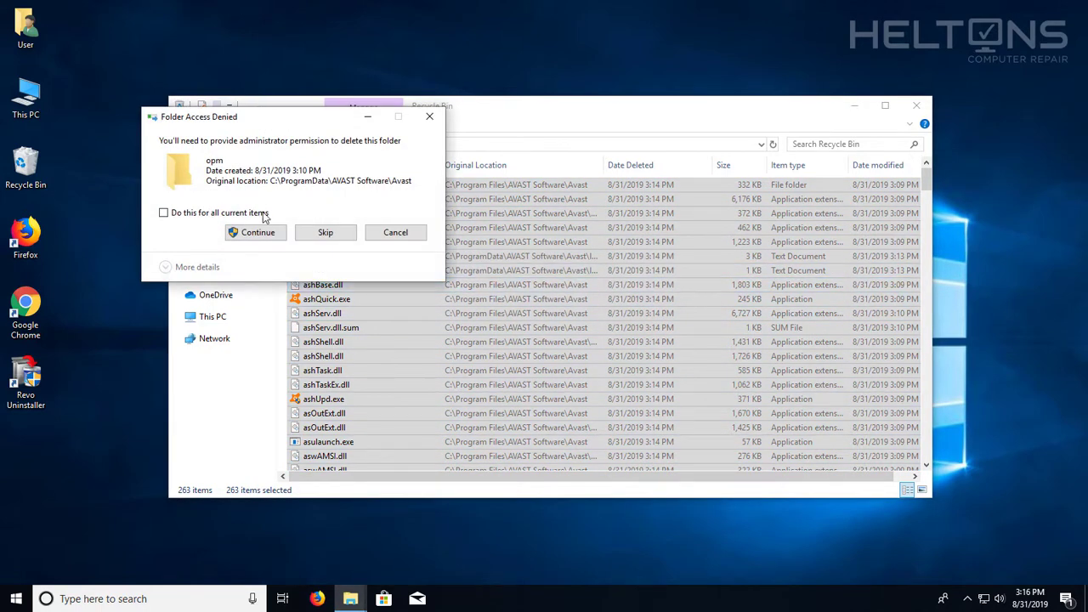
pyautogui.click(252, 214)
pyautogui.click(255, 233)
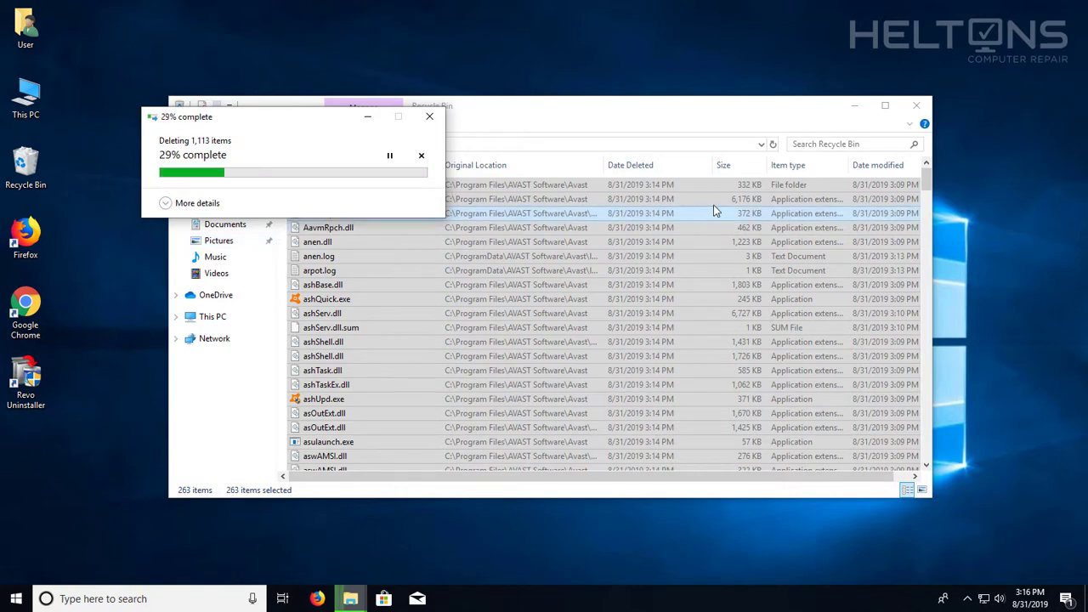
pyautogui.click(928, 109)
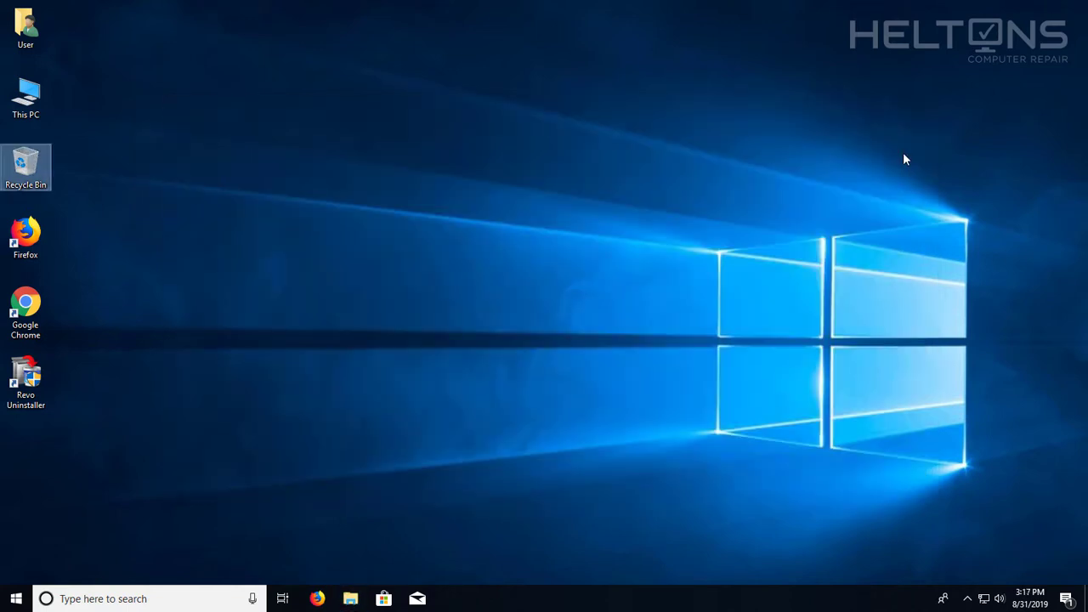
# Step: Check the hidden notification area icons and the Start menu's app list for any remaining Avast entry
pyautogui.click(967, 598)
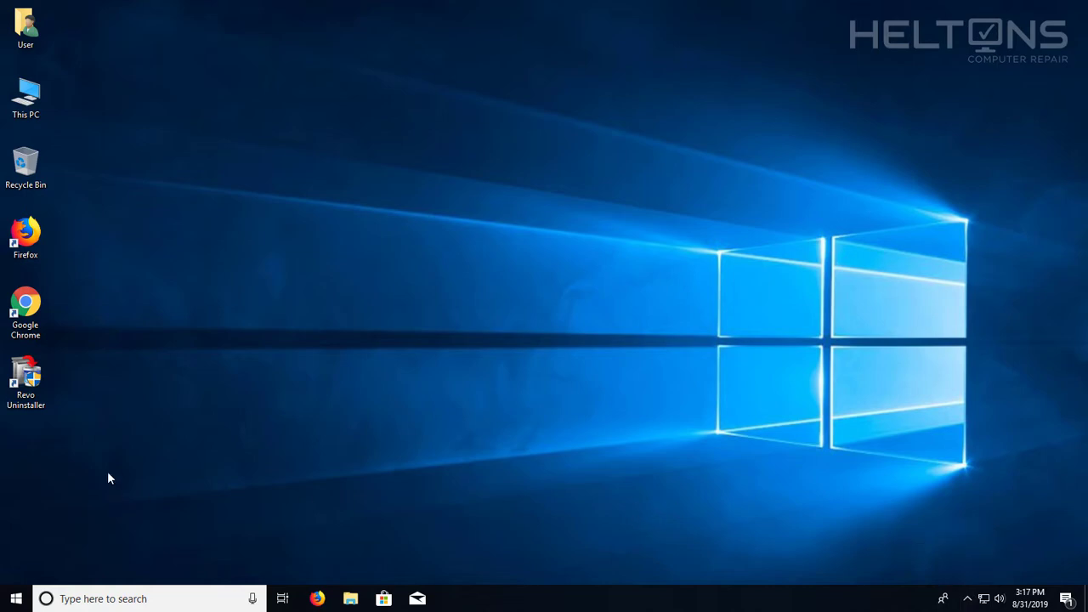
pyautogui.click(17, 599)
pyautogui.scroll(-10, 80, 451)
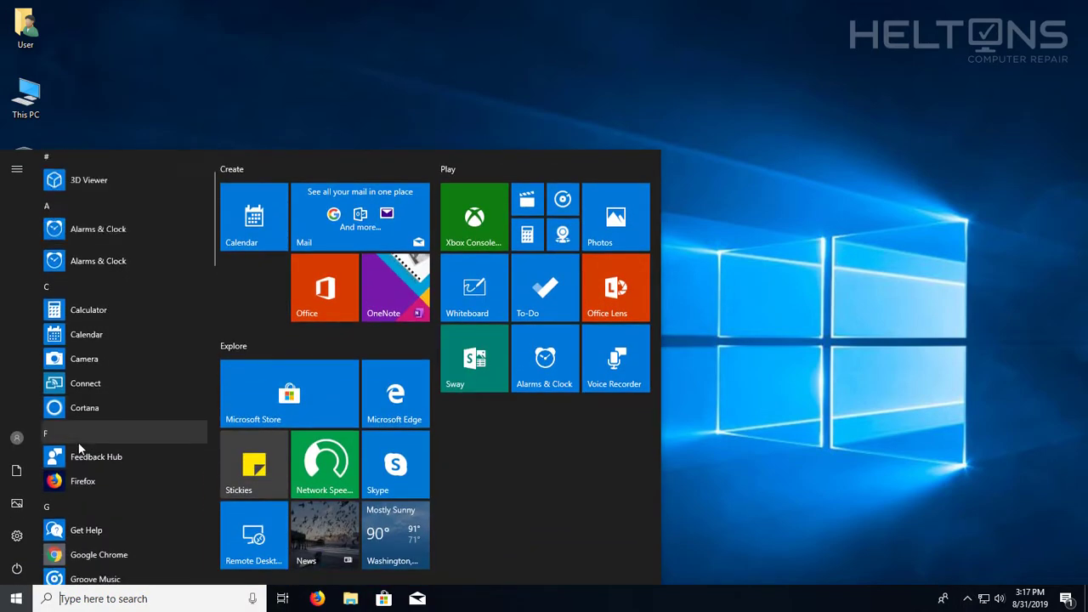
pyautogui.scroll(-10, 80, 450)
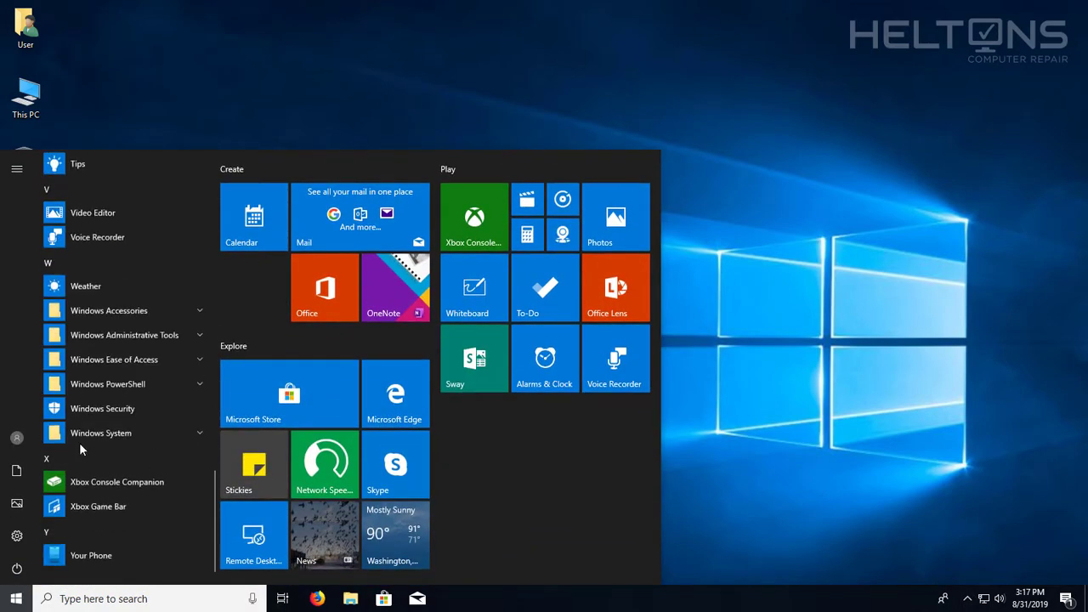
# Step: Check the Apps & features list in Windows Settings for Avast, then close Settings
pyautogui.click(17, 537)
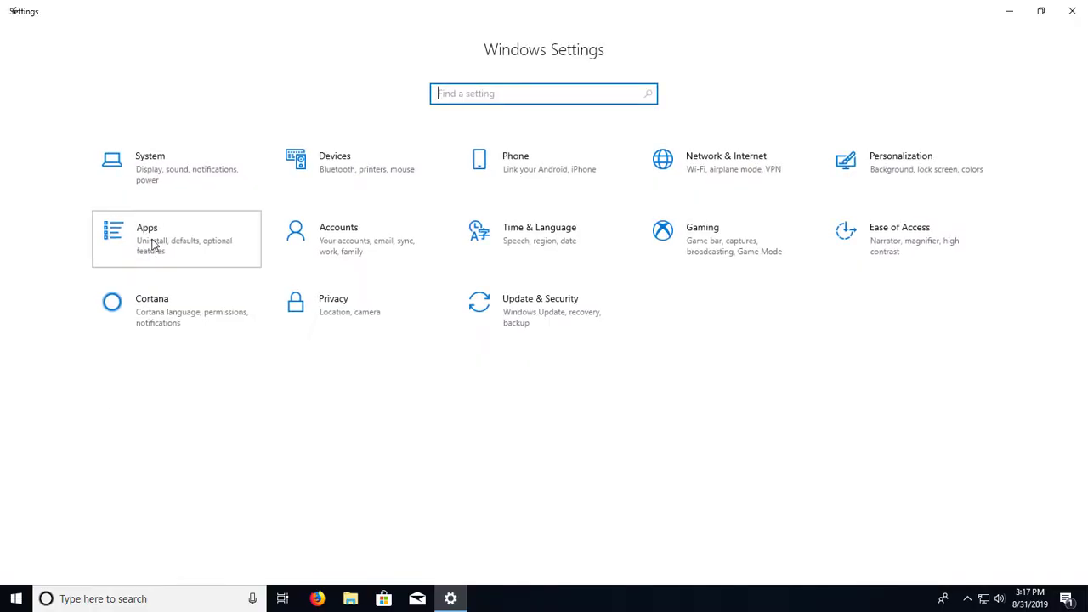
pyautogui.click(152, 247)
pyautogui.scroll(-10, 352, 388)
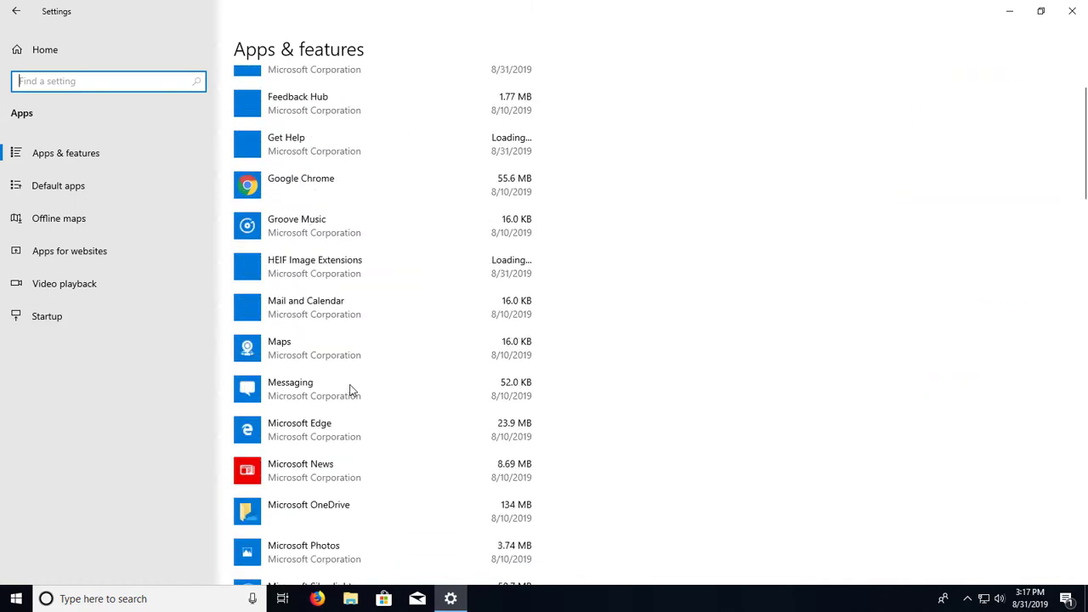
pyautogui.scroll(10, 351, 388)
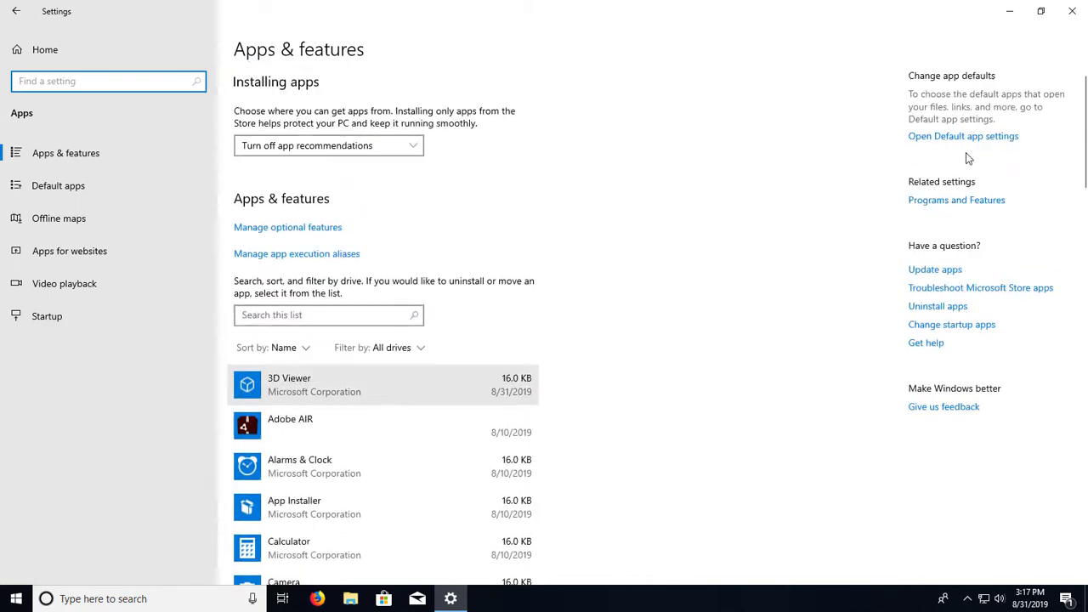
pyautogui.click(1071, 11)
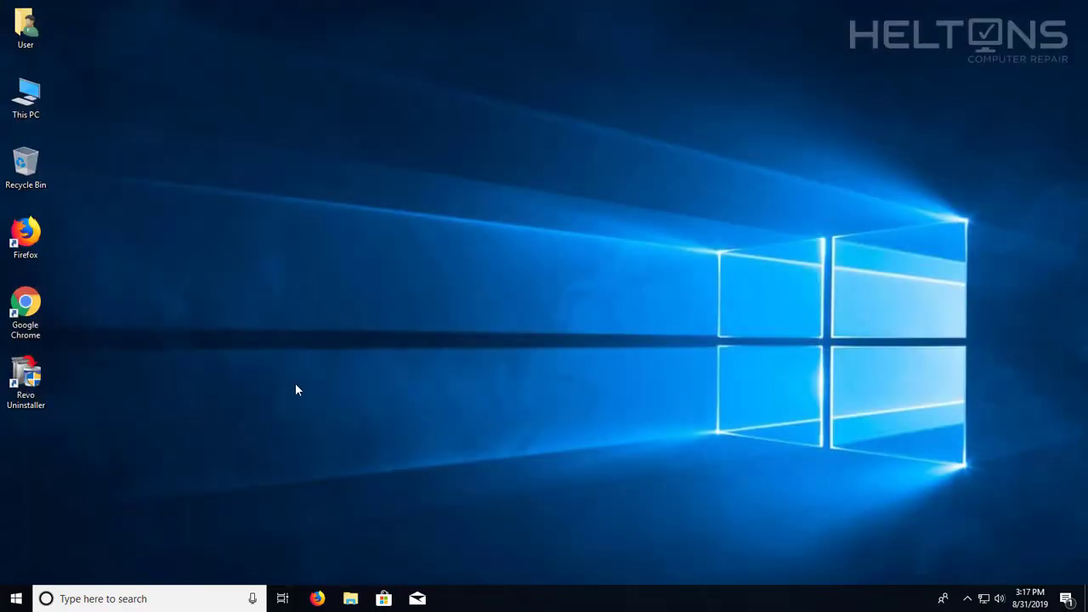
# Step: Search for Control Panel, check its Programs and Features list for Avast, and close the window
pyautogui.click(15, 598)
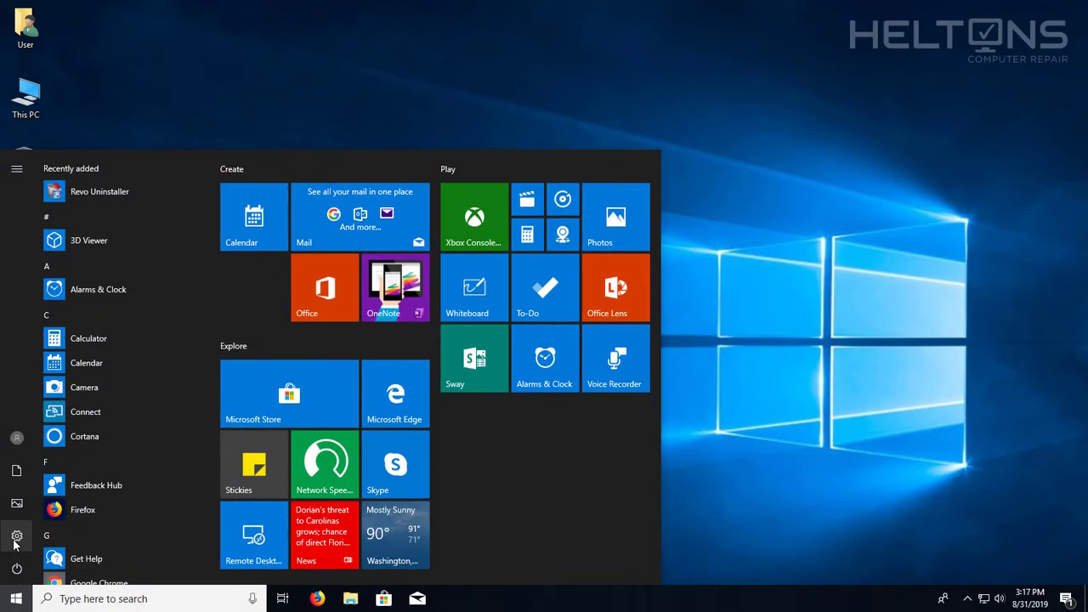
pyautogui.click(70, 600)
pyautogui.write('control')
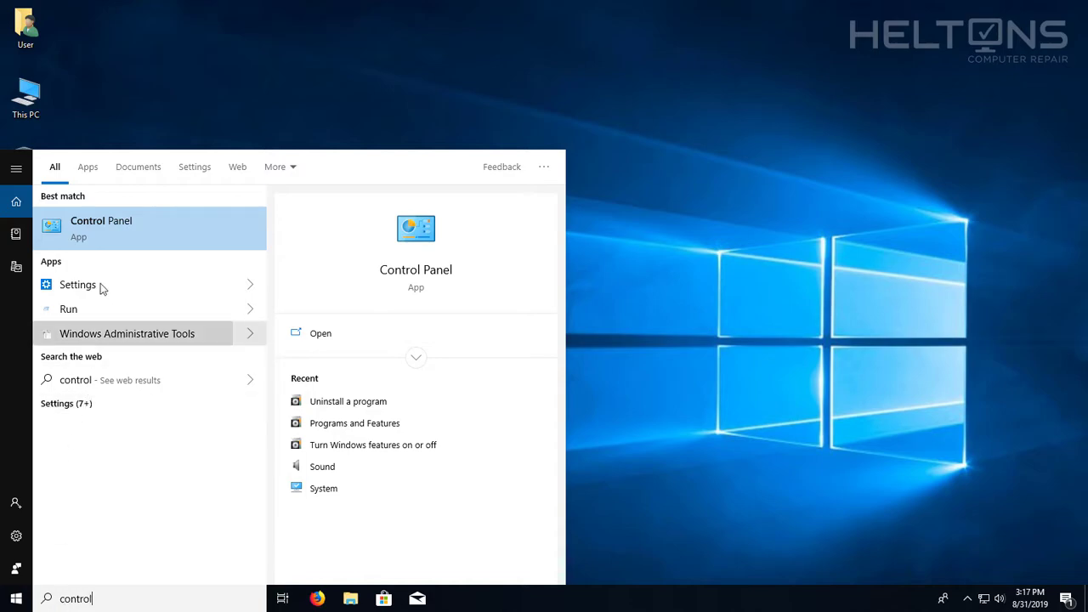
pyautogui.click(102, 242)
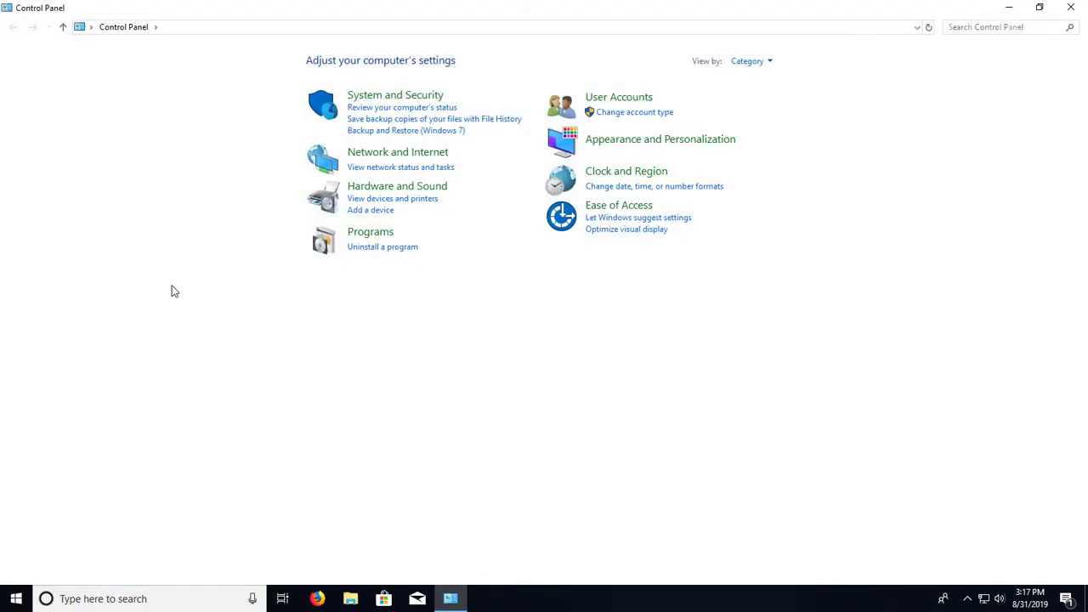
pyautogui.click(370, 238)
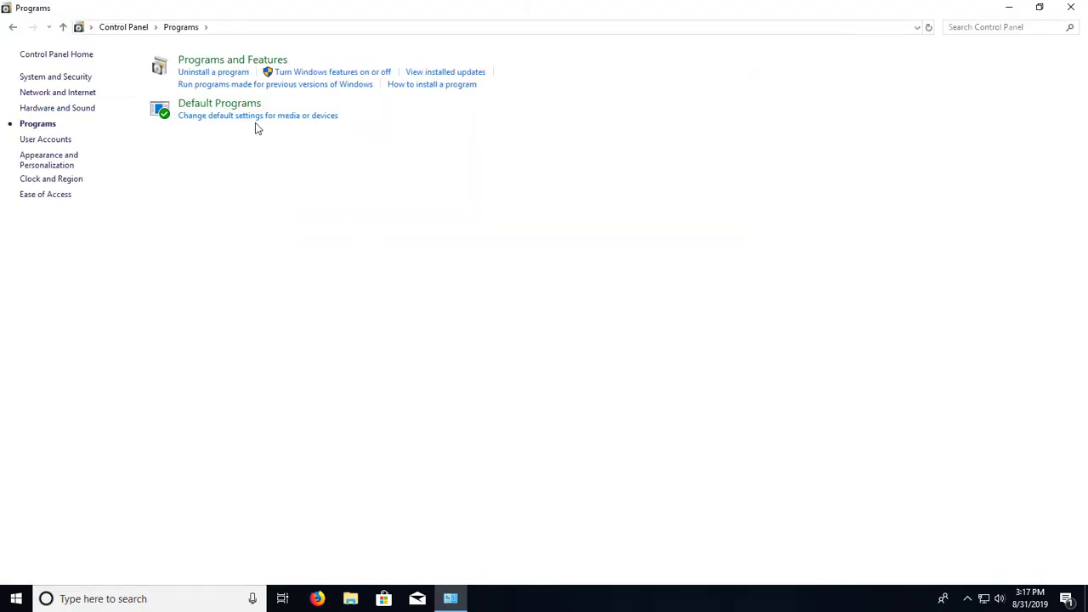
pyautogui.click(213, 66)
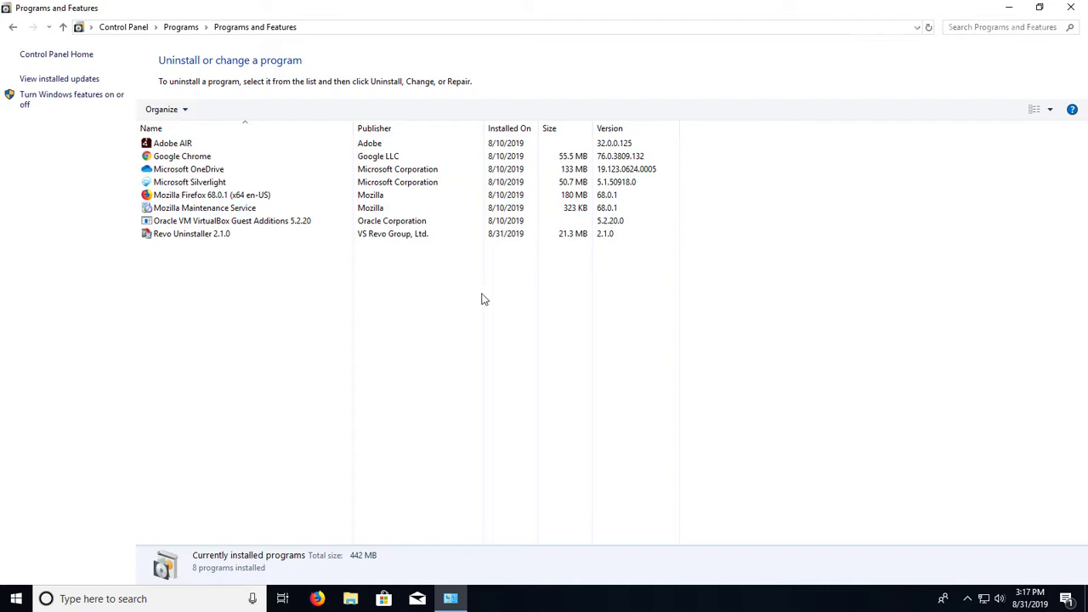
pyautogui.click(1069, 7)
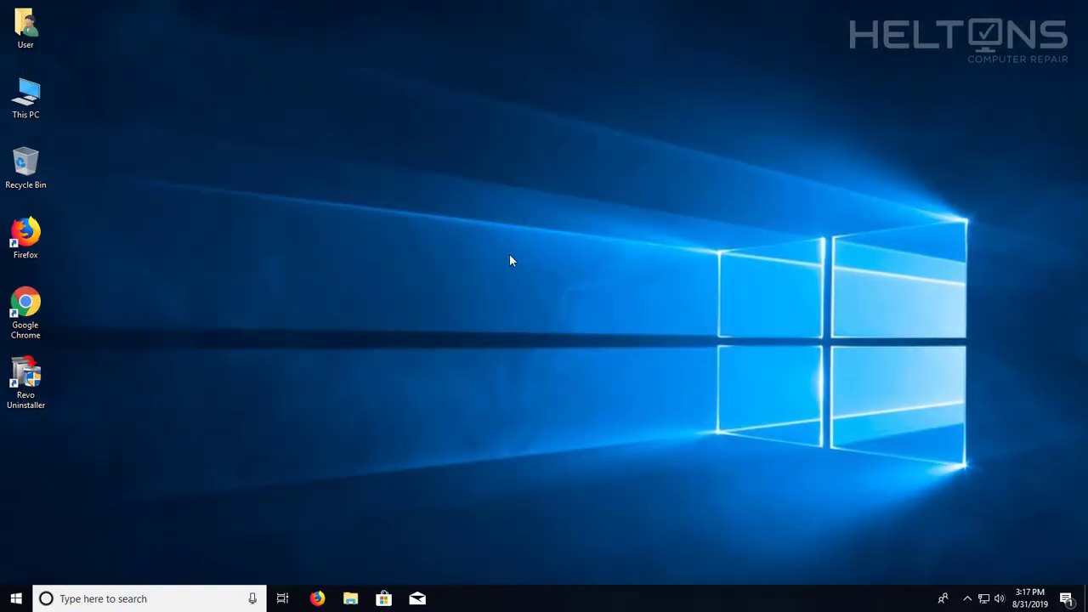